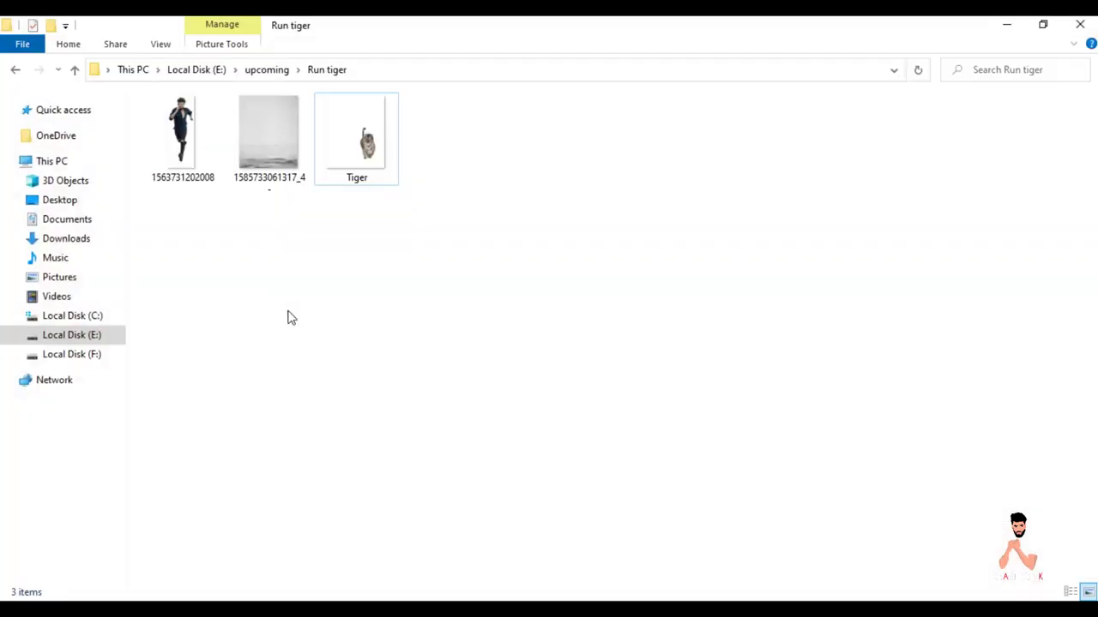
Drag the misty grey beach JPG from File Explorer into Photoshop to open it
left_click_drag(270, 137, 424, 354)
Create a new blank portrait document and move the beach photo into it as a smart object
left_click(44, 26)
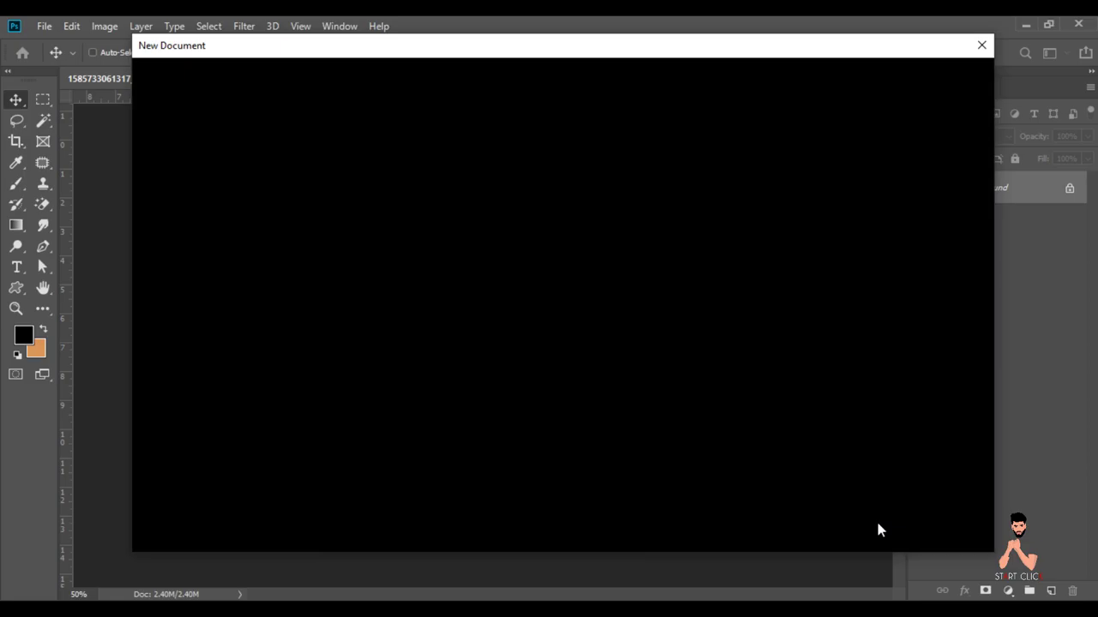
left_click(876, 518)
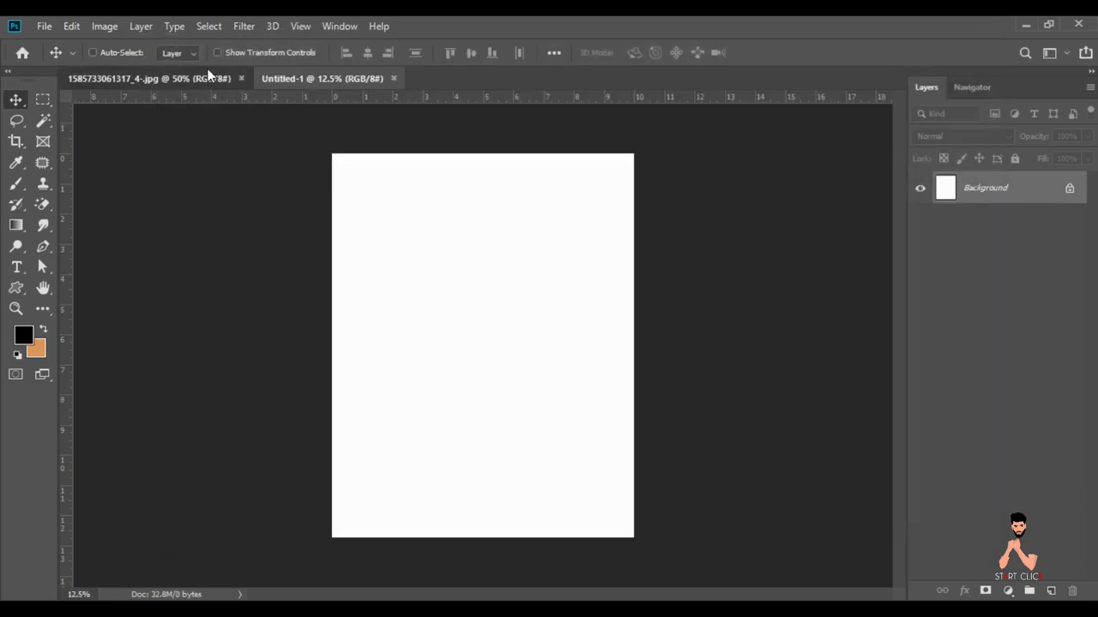
left_click(231, 79)
right_click(992, 196)
left_click(1000, 296)
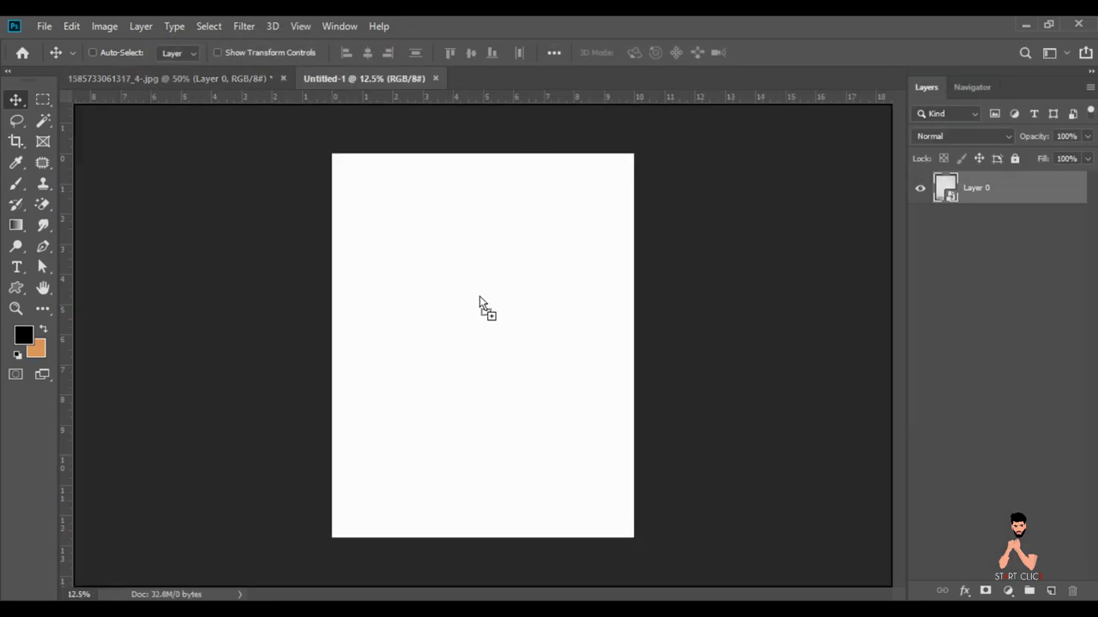
left_click_drag(357, 74, 479, 314)
Free-transform the beach layer to 88% and shift it down to cover the canvas
left_click(71, 26)
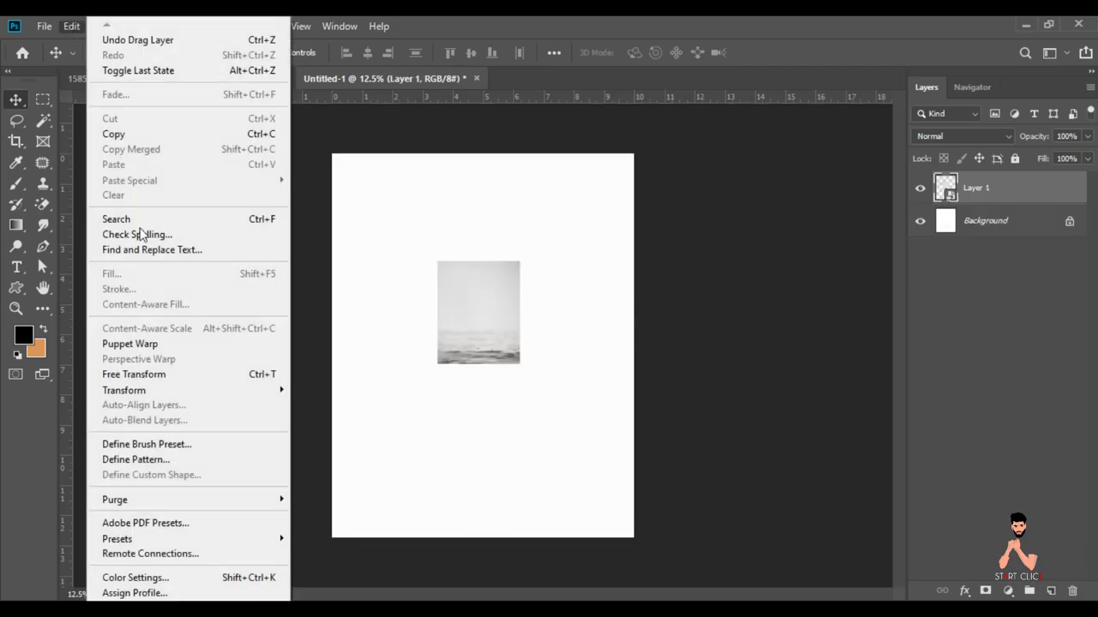
left_click(150, 374)
left_click(381, 52)
type("88")
key("Return")
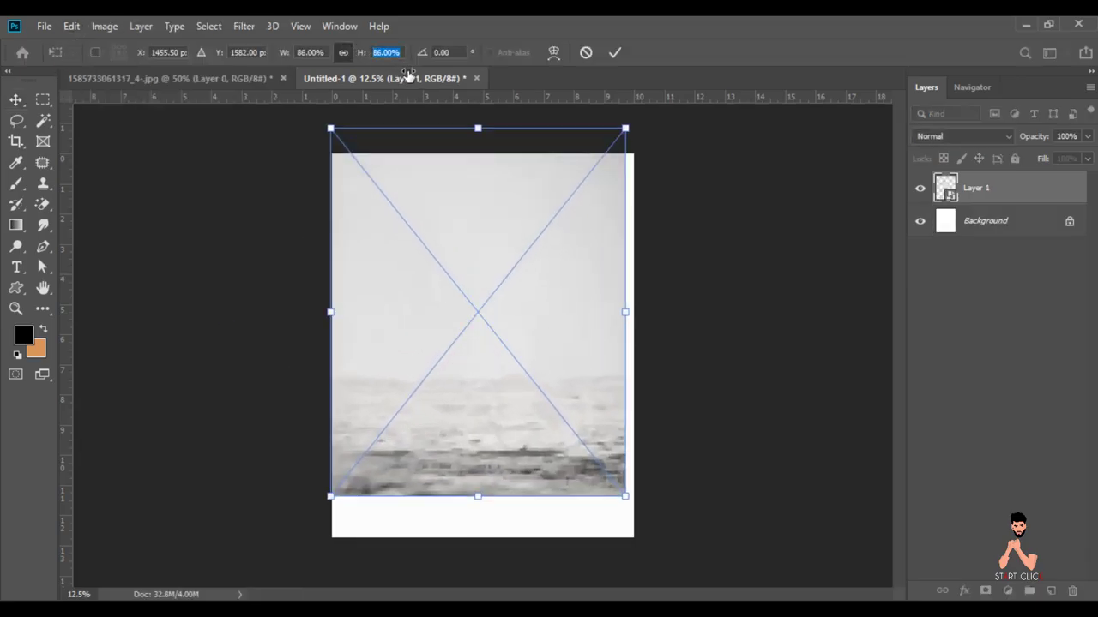
left_click_drag(404, 221, 412, 251)
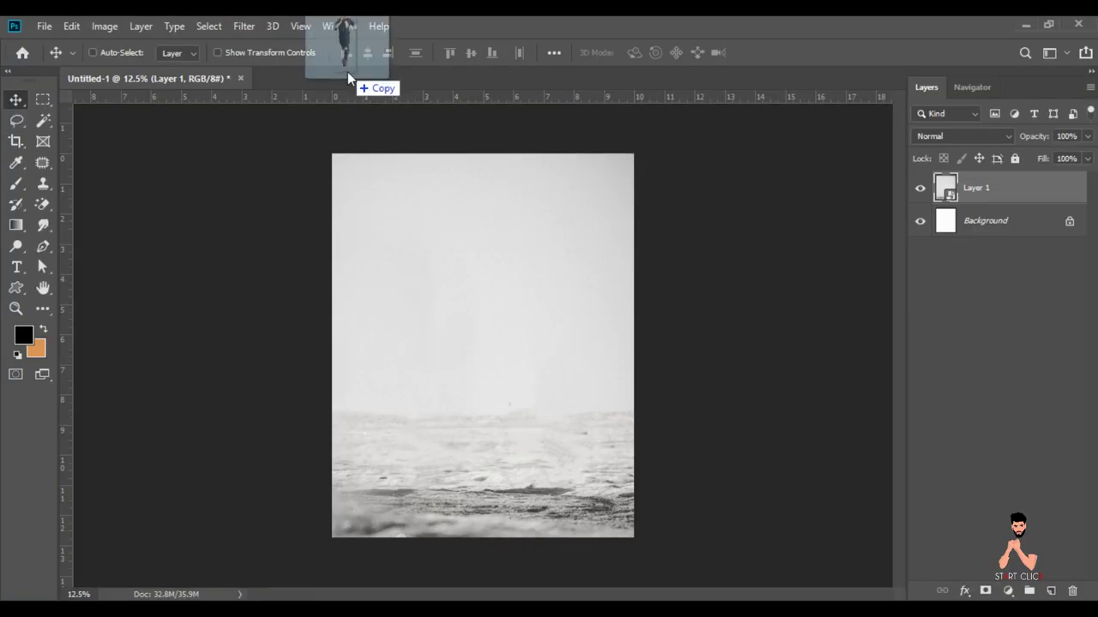
Bring the running-man PNG in as a smart object, place it on the beach, and close its file
left_click_drag(398, 505, 349, 77)
right_click(966, 197)
left_click(808, 237)
left_click_drag(506, 291, 407, 378)
left_click(469, 78)
Discard the man PNG, duplicate the man layer, and darken the lower copy to black with Hue/Saturation
left_click(544, 250)
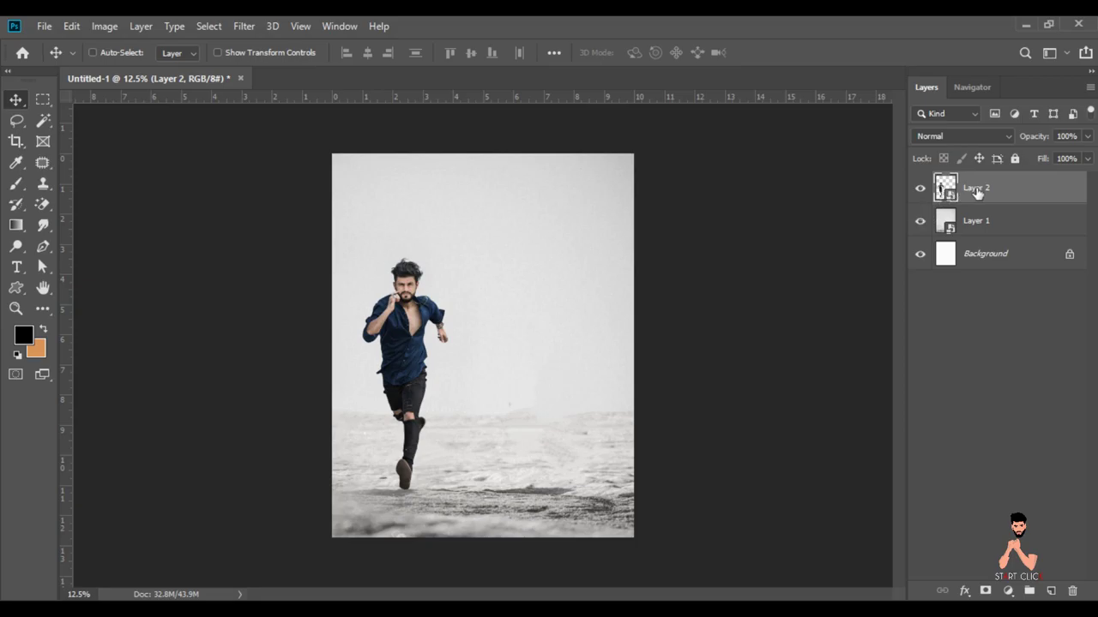
left_click_drag(977, 193, 1051, 591)
left_click(971, 222)
left_click(103, 26)
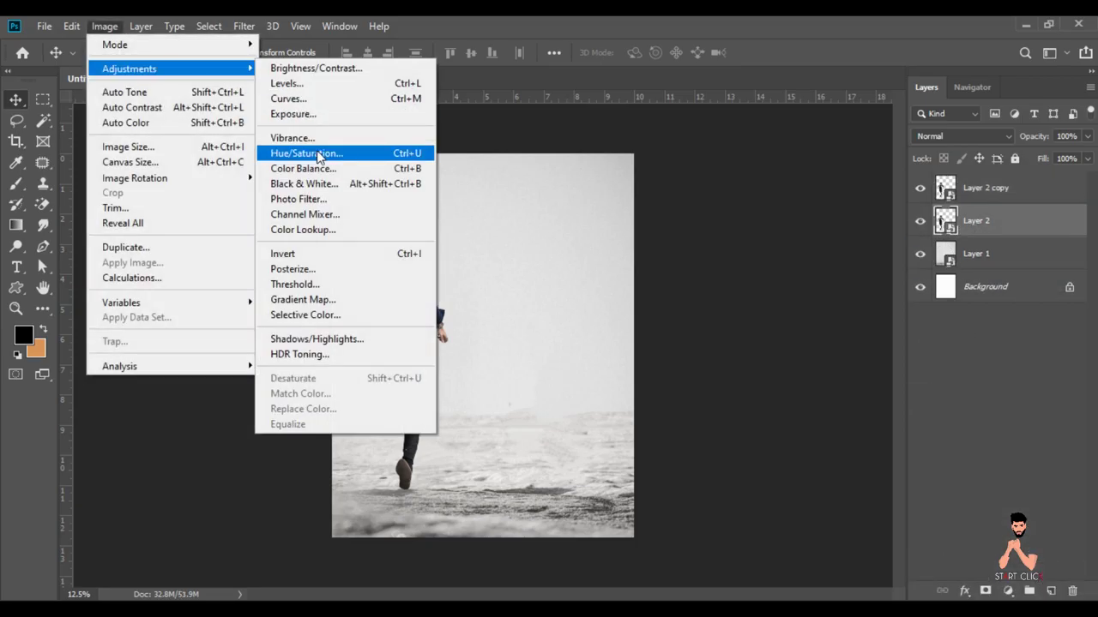
left_click(306, 153)
left_click(687, 130)
Flip the dark copy beneath his feet, set its fill to 40%, and apply Gaussian Blur
mouse_move(504, 289)
left_mouse_down()
mouse_move(427, 289)
mouse_move(369, 595)
left_mouse_up()
key("ctrl+t")
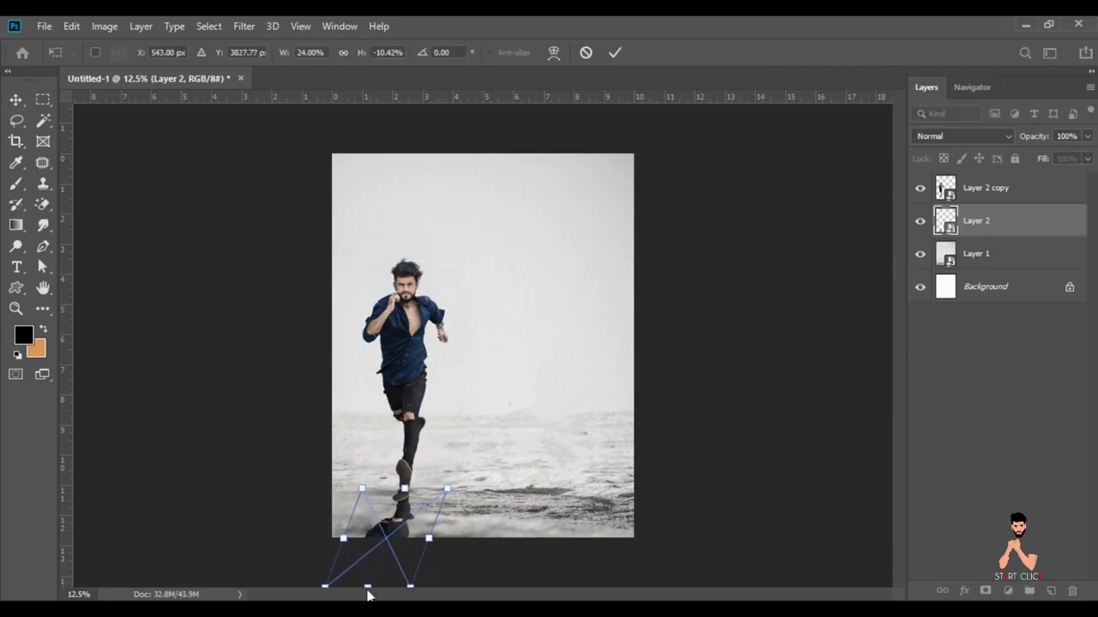
left_click(14, 104)
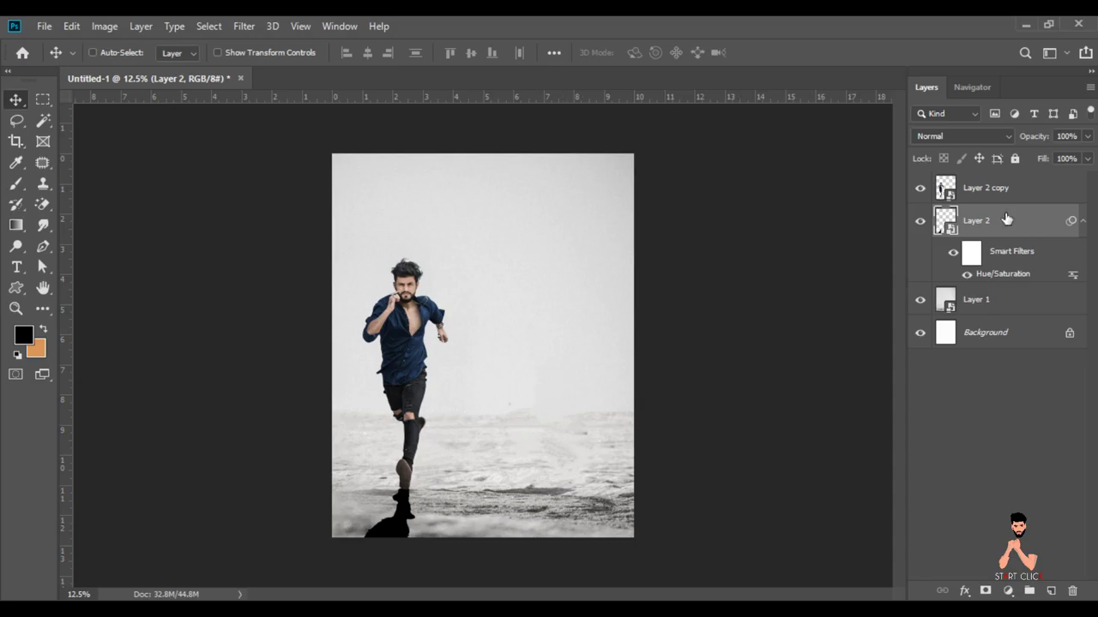
type("40")
key("Return")
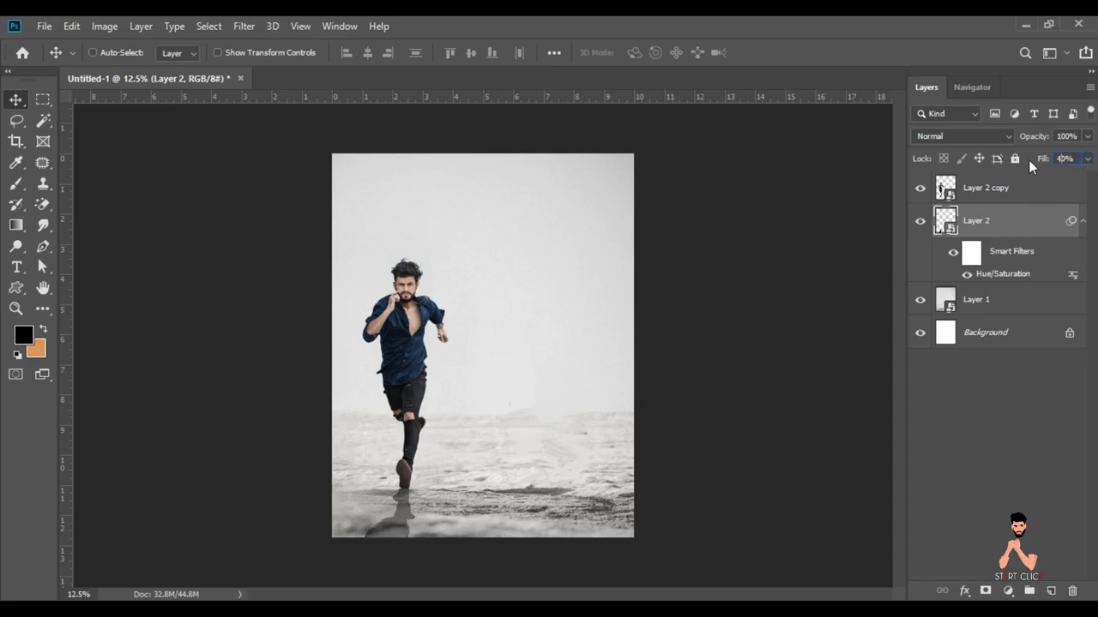
left_click(244, 27)
mouse_move(252, 209)
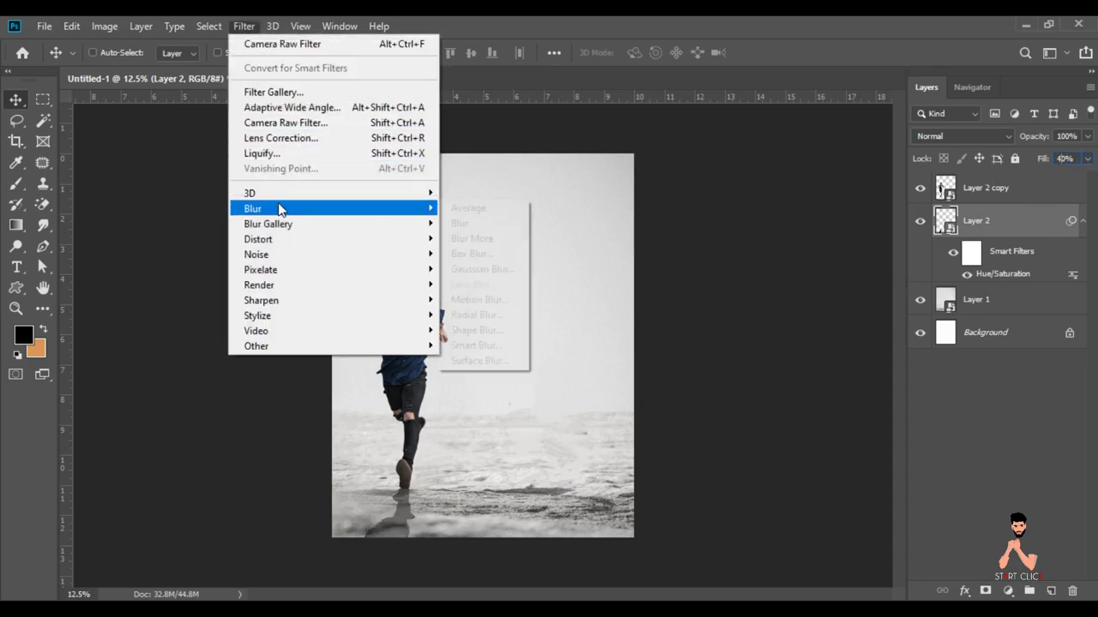
left_click(486, 270)
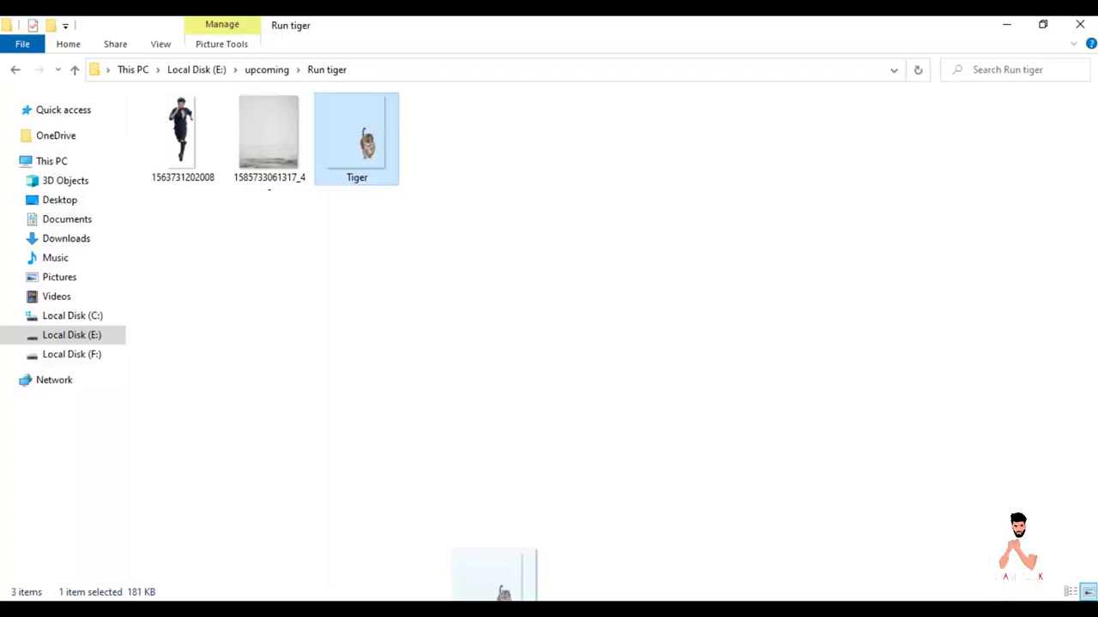
Convert the Tiger layer to a smart object and drag it into the beach composite
right_click(971, 202)
left_click(877, 237)
mouse_move(536, 360)
left_mouse_down()
mouse_move(205, 78)
mouse_move(552, 425)
left_mouse_up()
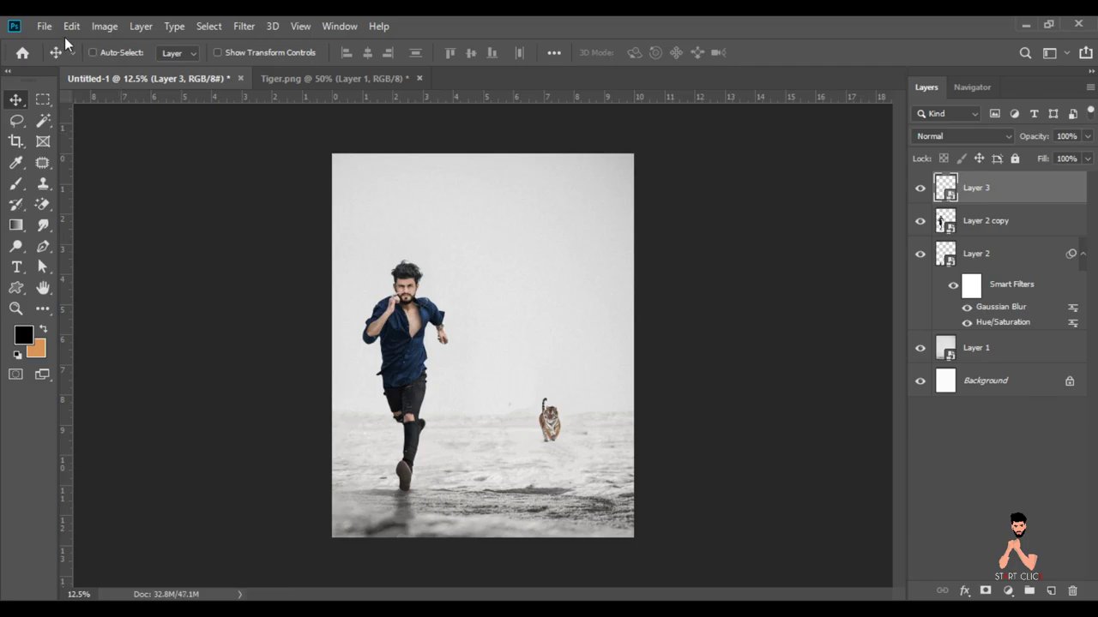
Enlarge the tiger to about 69%, place it just right of the man, then add a new layer
left_click(71, 26)
left_click(125, 373)
left_click_drag(560, 446, 600, 527)
left_click_drag(523, 416, 553, 360)
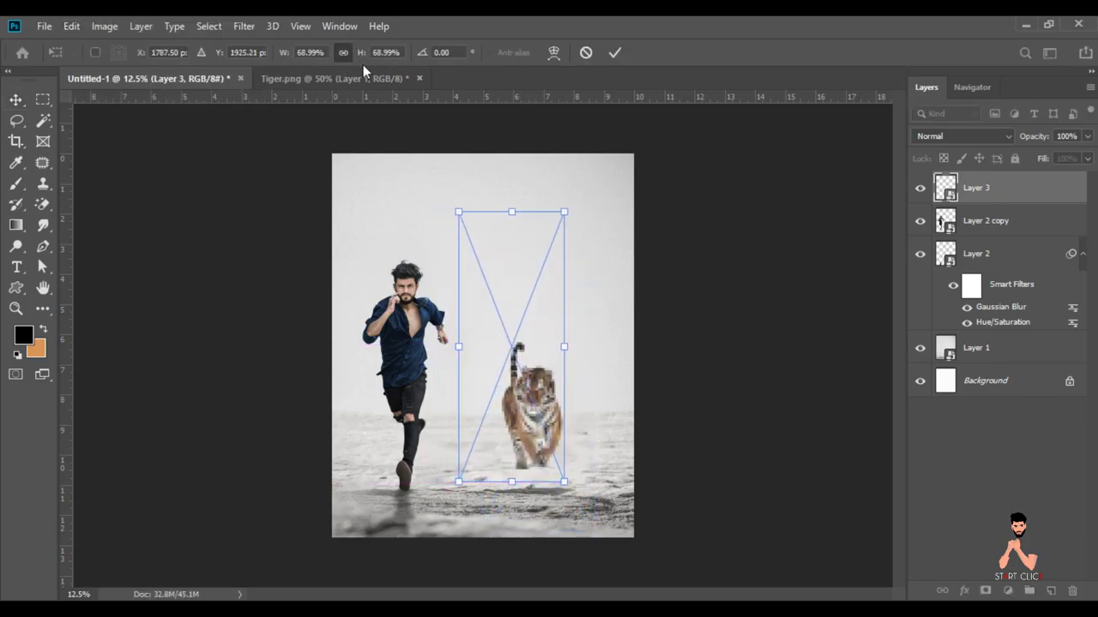
key("Return")
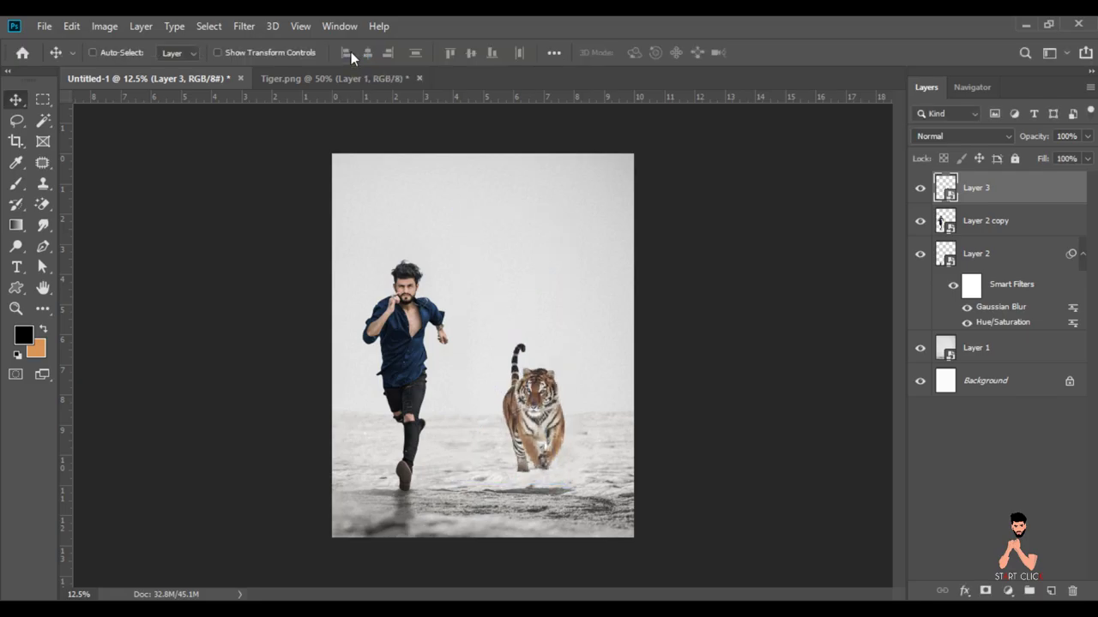
left_click_drag(517, 438, 507, 439)
left_click(986, 221)
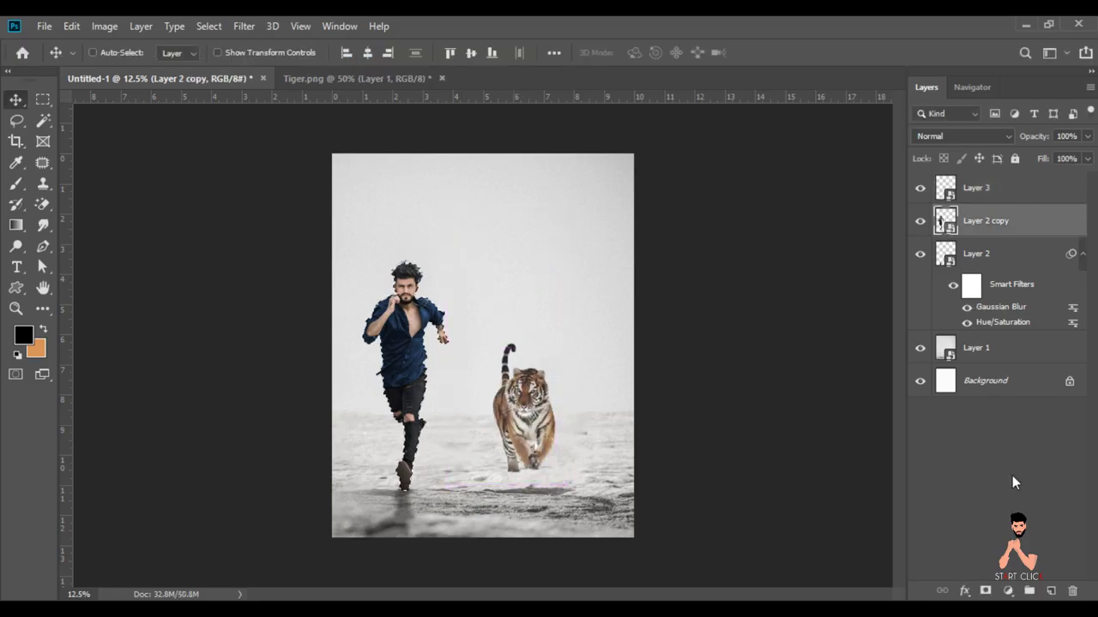
left_click(1050, 590)
Set the new layer to Screen blending and choose light grey #e0e0e0 for the brush
left_click(962, 137)
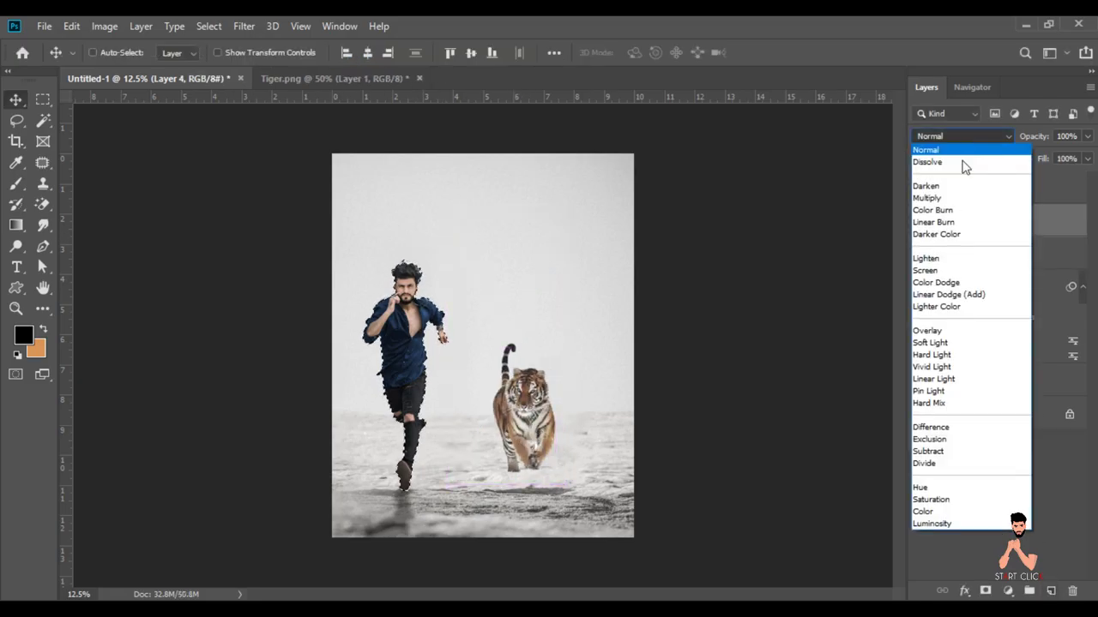
left_click(938, 272)
key("b")
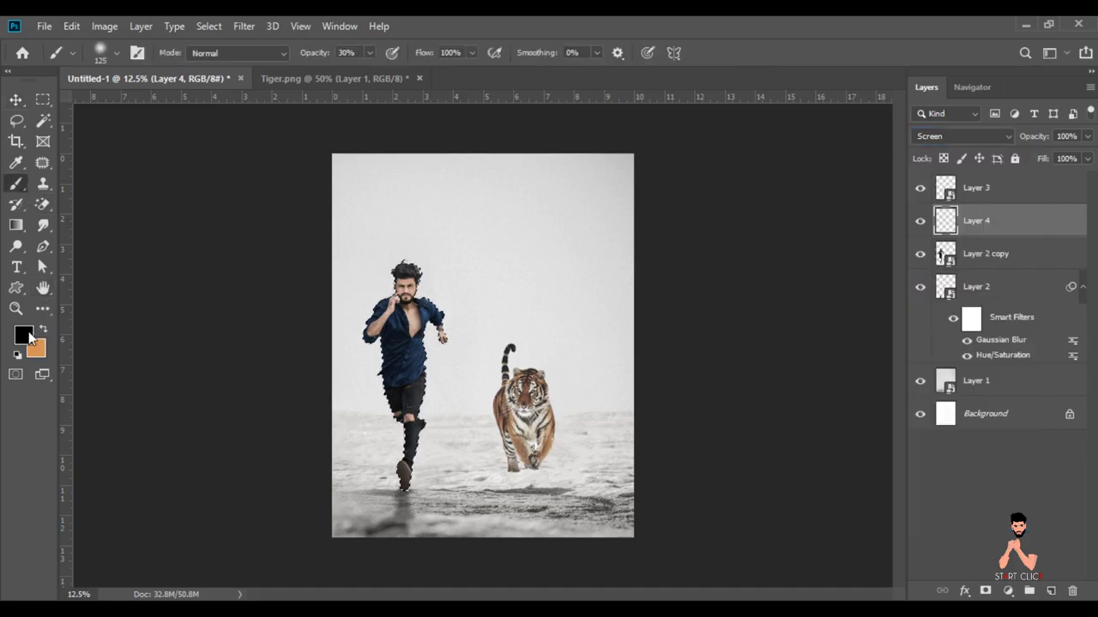
left_click(24, 334)
left_click(490, 210)
left_click(678, 265)
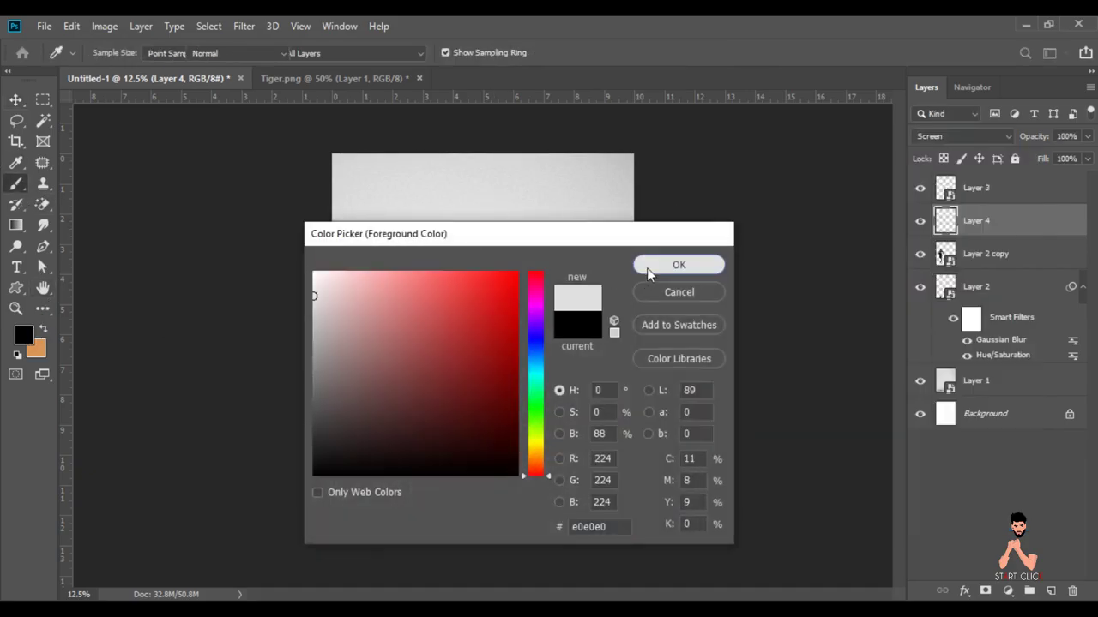
Paint soft grey haze at 30% around the man's outline, then deselect and zoom out
scroll(460, 292, "up", 5)
left_click_drag(575, 594, 531, 594)
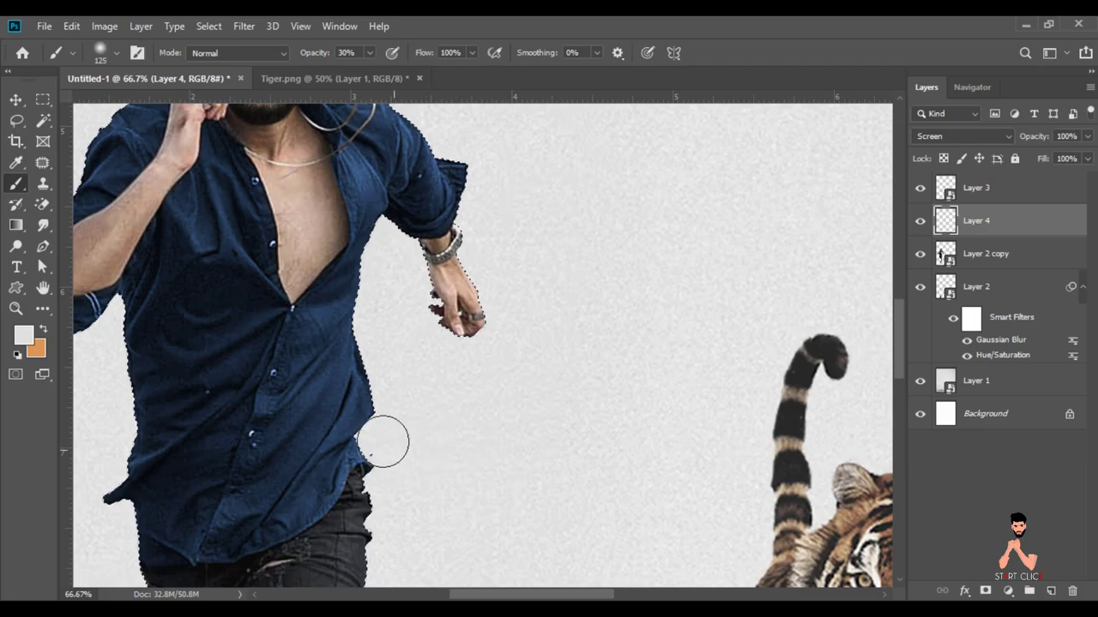
scroll(651, 350, "up", 5)
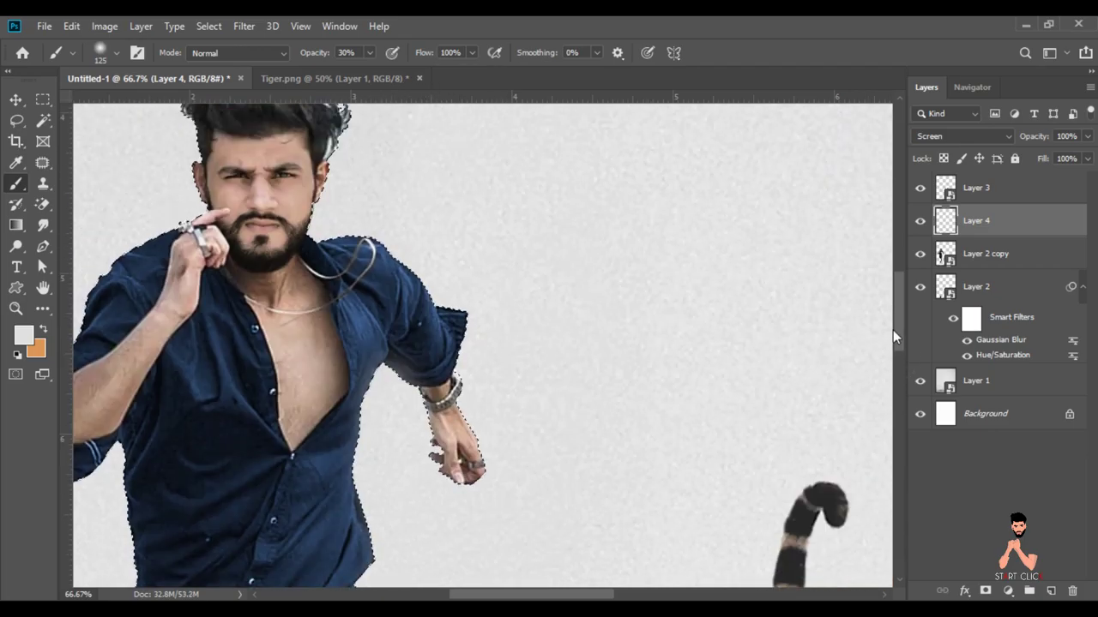
scroll(429, 446, "left", 5)
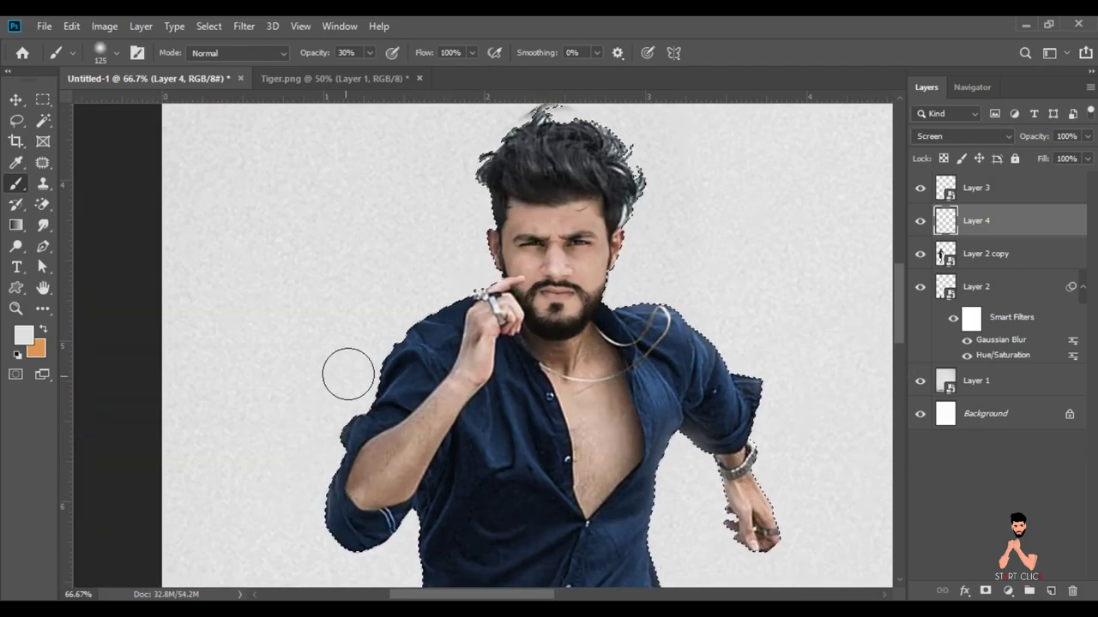
left_click_drag(899, 302, 901, 353)
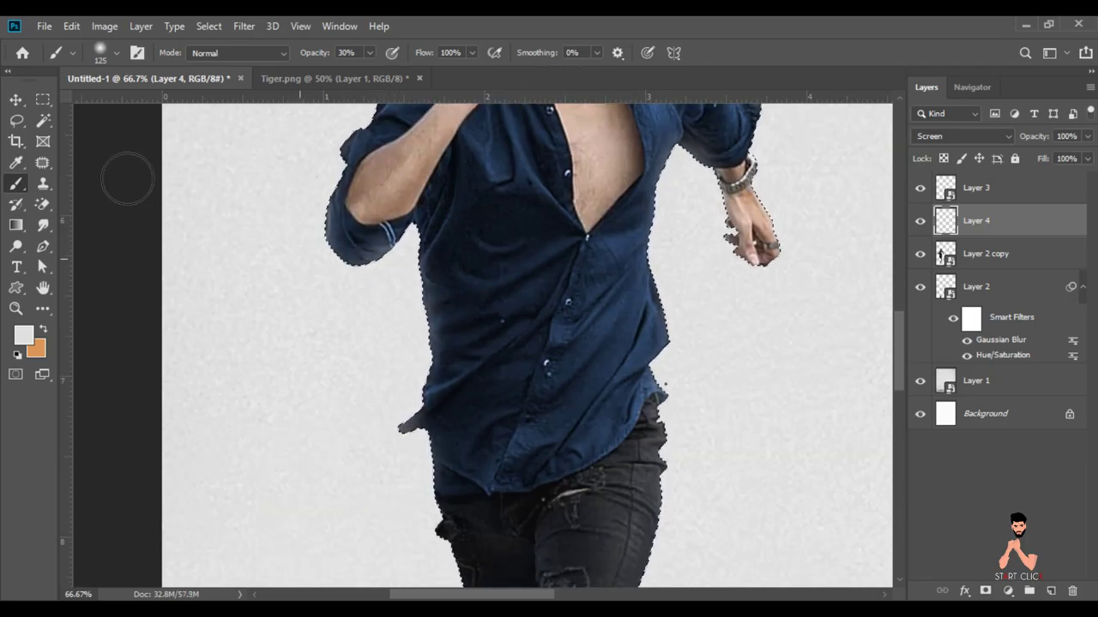
key("v")
left_click(209, 26)
left_click(224, 59)
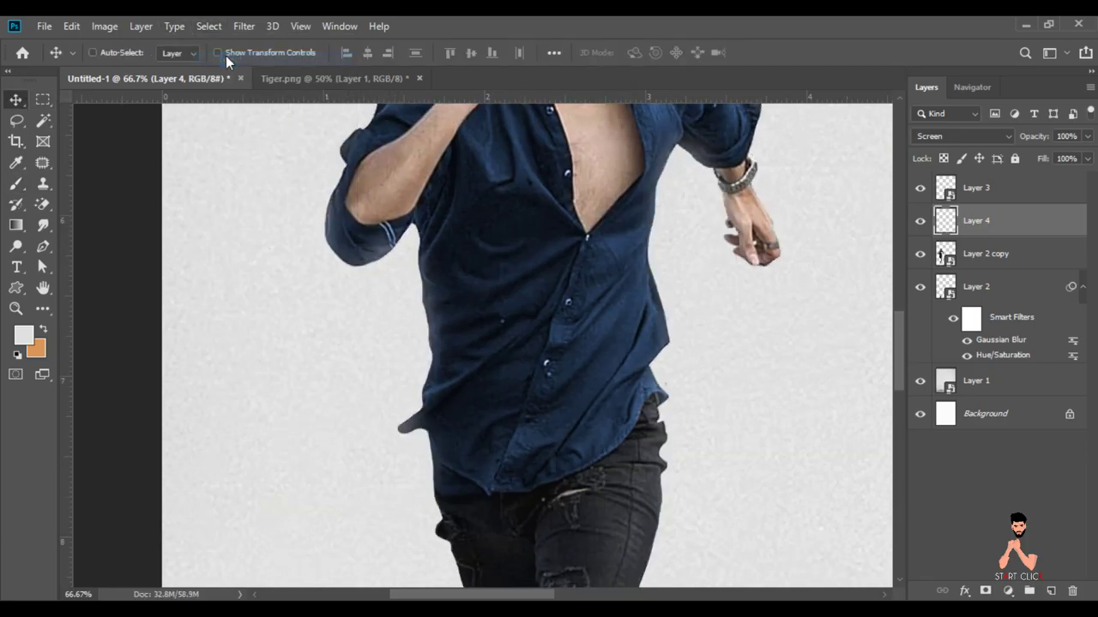
key("ctrl+minus")
key("ctrl+minus")
key("ctrl+minus")
key("ctrl+minus")
key("ctrl+minus")
right_click(978, 219)
Flatten the composite, close the tiger image without saving, and duplicate the background as Background copy
left_click(798, 507)
left_click(383, 78)
left_click(530, 248)
mouse_move(986, 191)
left_mouse_down()
mouse_move(987, 405)
mouse_move(1051, 591)
left_mouse_up()
Grade Background copy in Camera Raw: shadows +17, blacks −15, whites +7, exposure +0.05, vignette −5
left_click(243, 27)
left_click(288, 124)
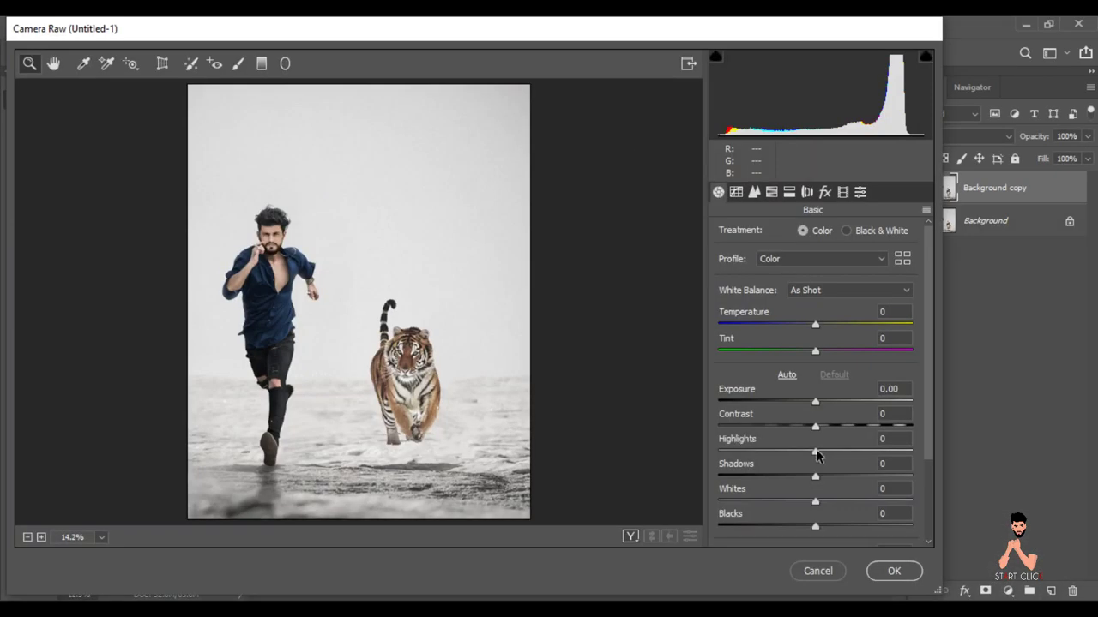
left_click_drag(814, 475, 830, 479)
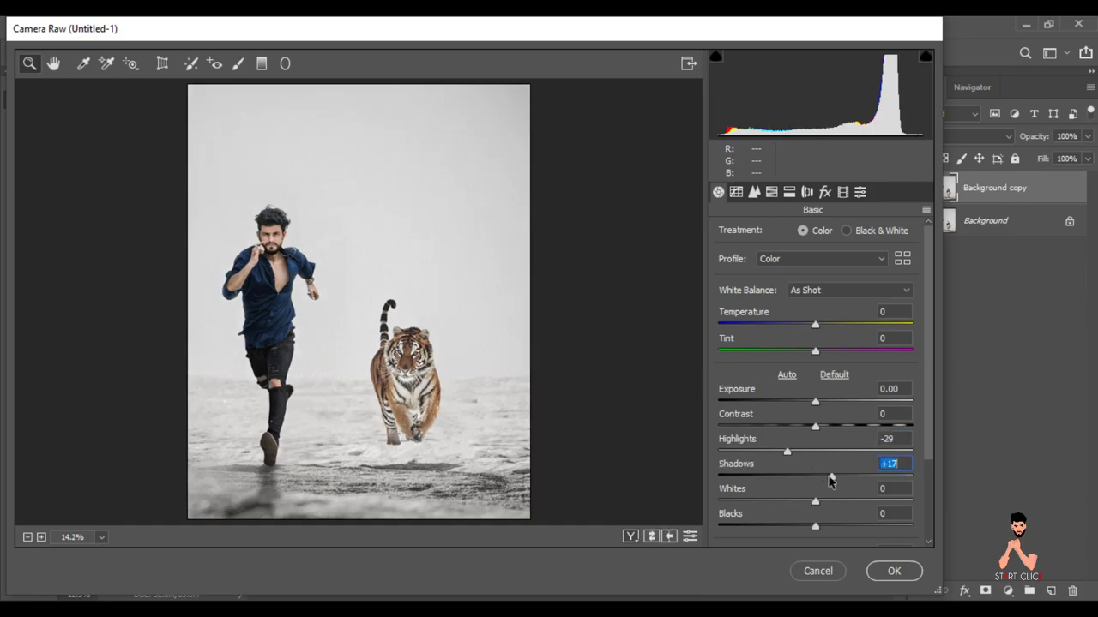
left_click_drag(795, 524, 801, 524)
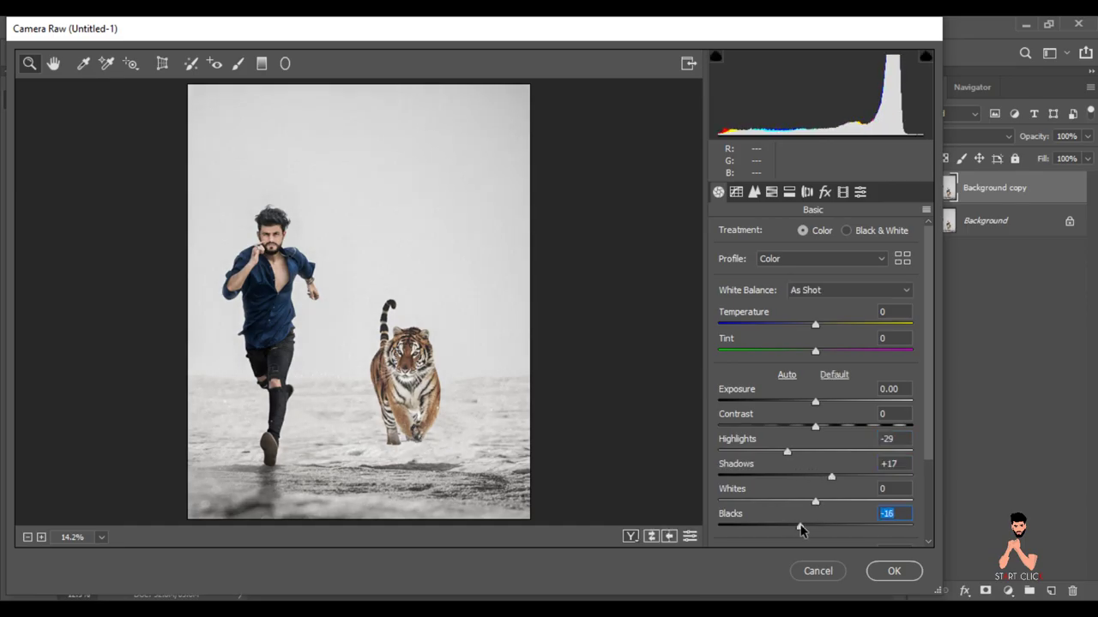
scroll(819, 480, "down", 3)
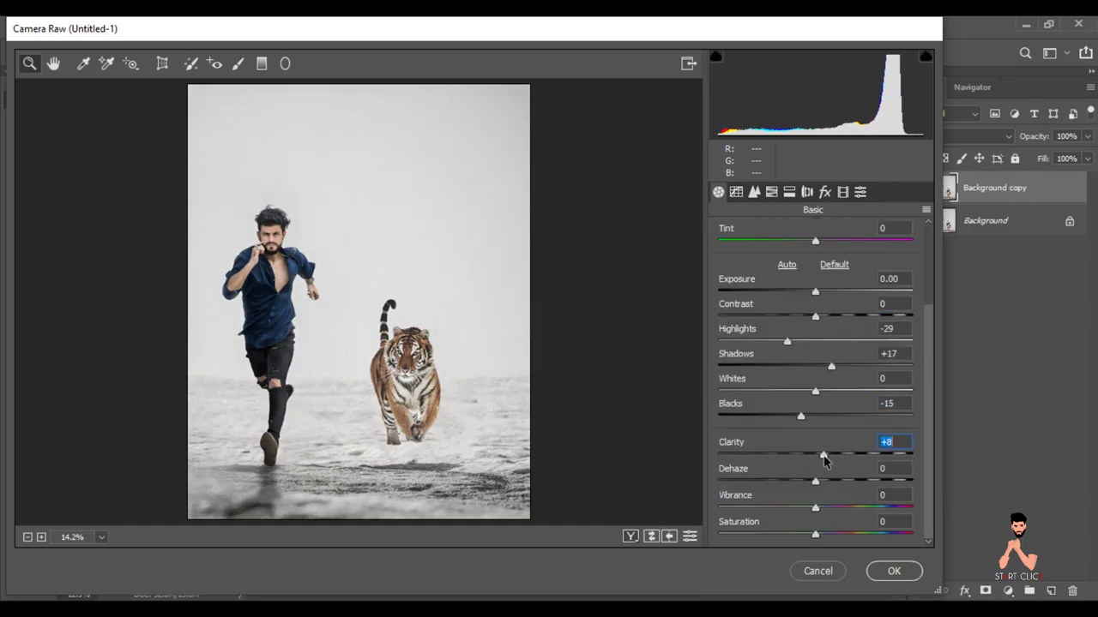
left_click_drag(821, 392, 805, 393)
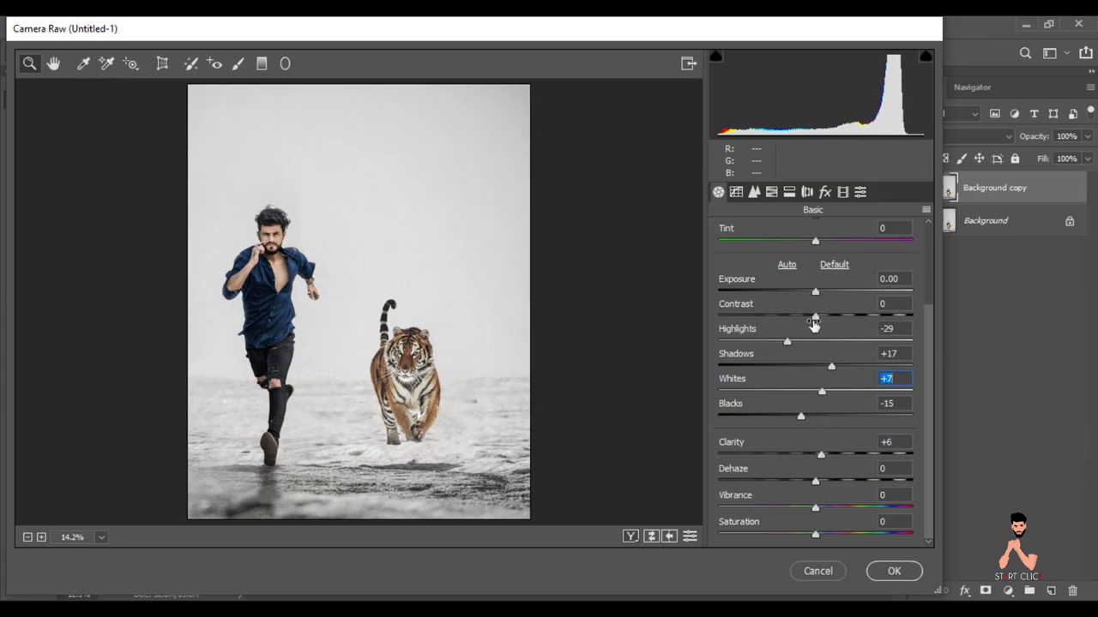
left_click_drag(815, 291, 816, 292)
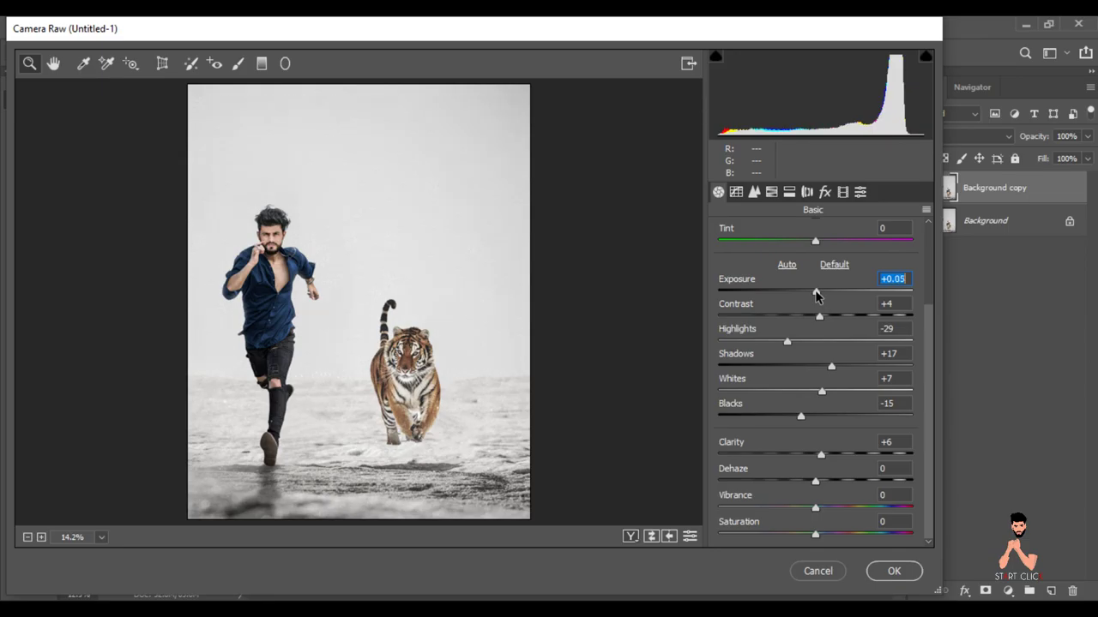
left_click(824, 192)
left_click_drag(822, 400, 816, 403)
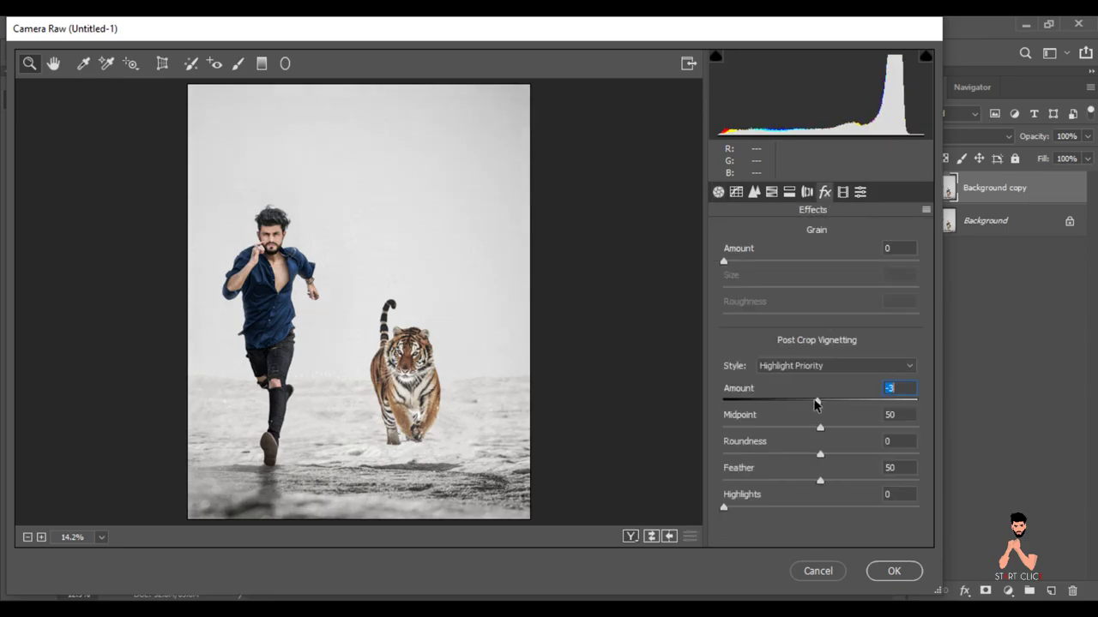
left_click(894, 571)
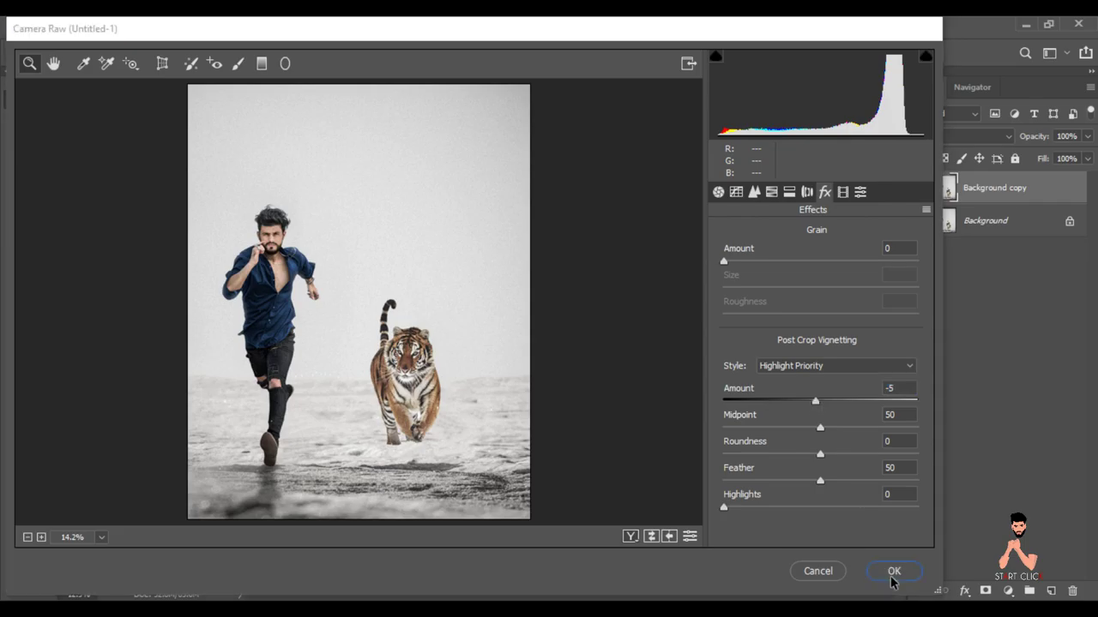
left_click(1051, 591)
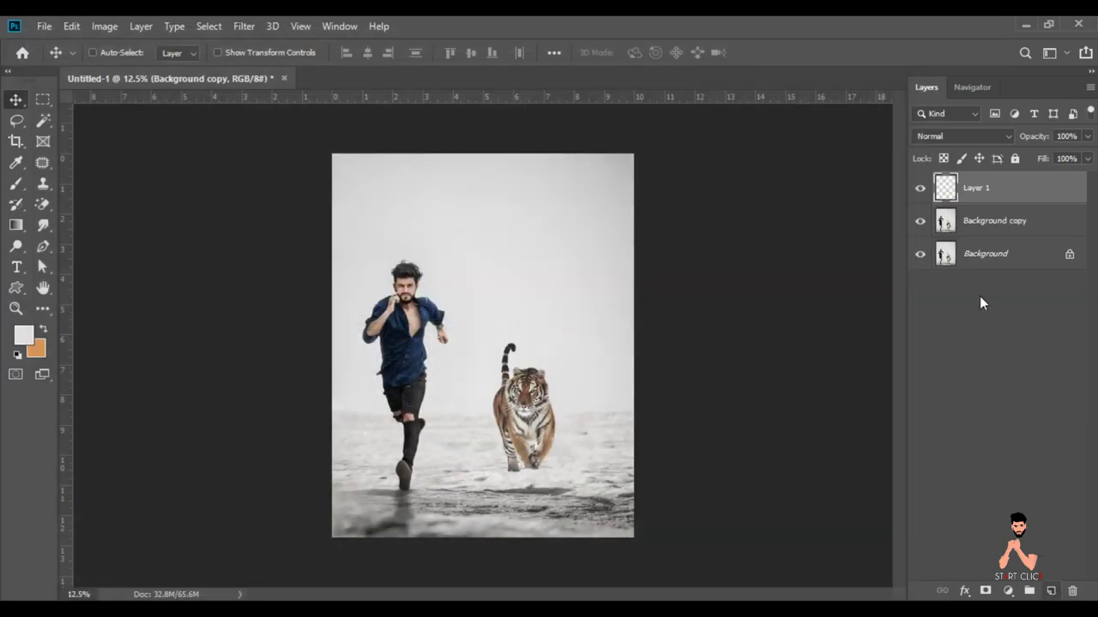
Set the new layer to Overlay and load the Brush with black as foreground colour
left_click(955, 141)
left_click(951, 337)
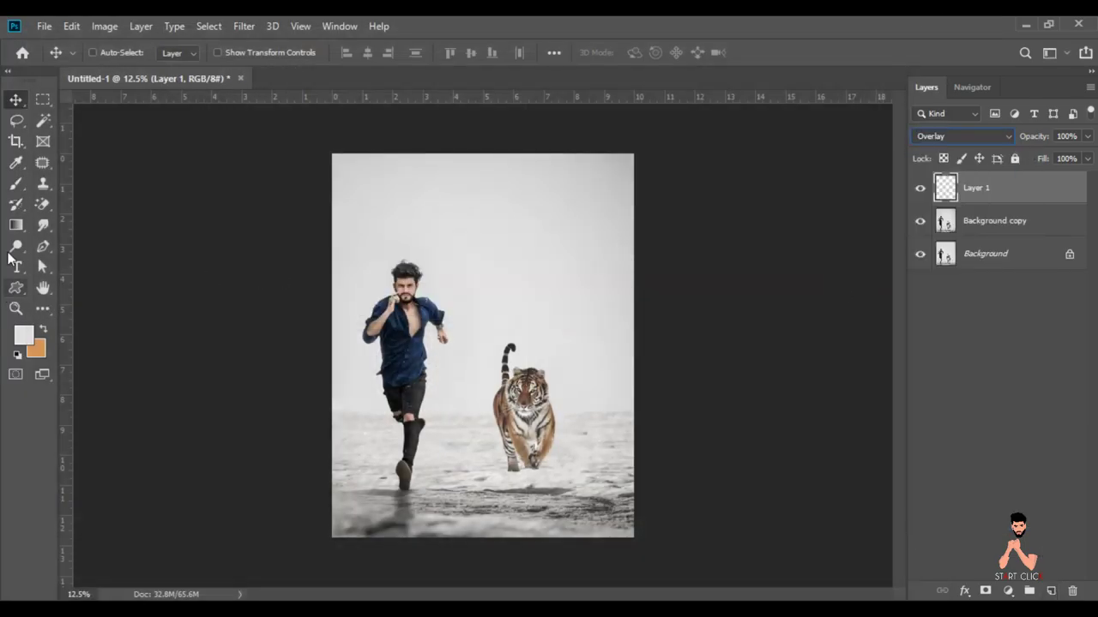
left_click(13, 186)
left_click(23, 335)
left_click(458, 474)
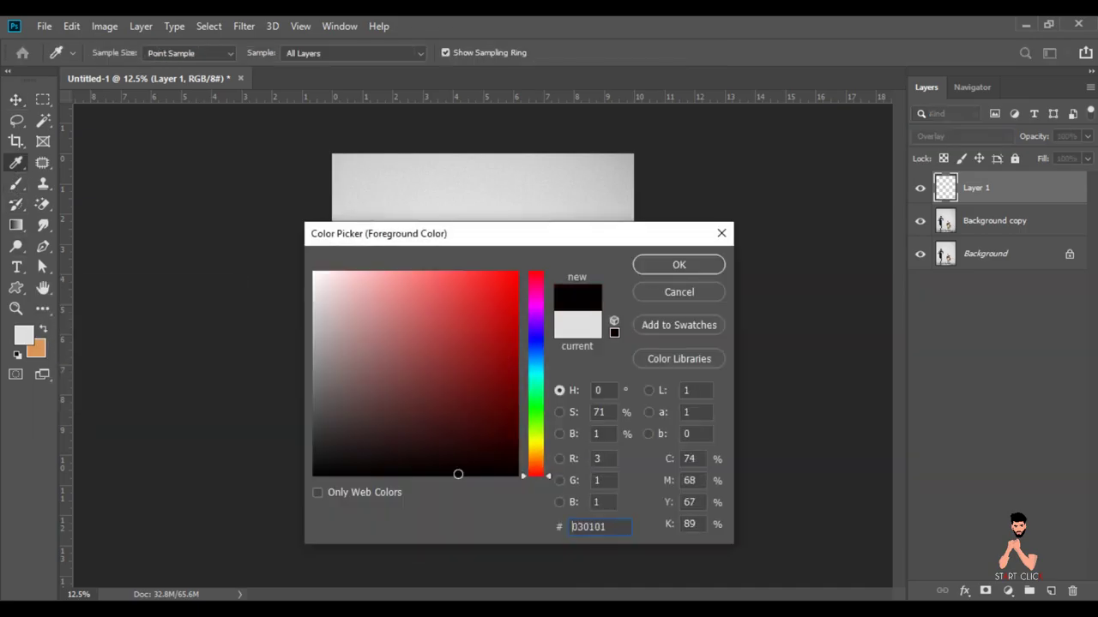
left_click(670, 265)
Zoom in on the man and burn a darker shadow down the right edge of his shirt
key("ctrl+plus")
key("ctrl+plus")
key("ctrl+plus")
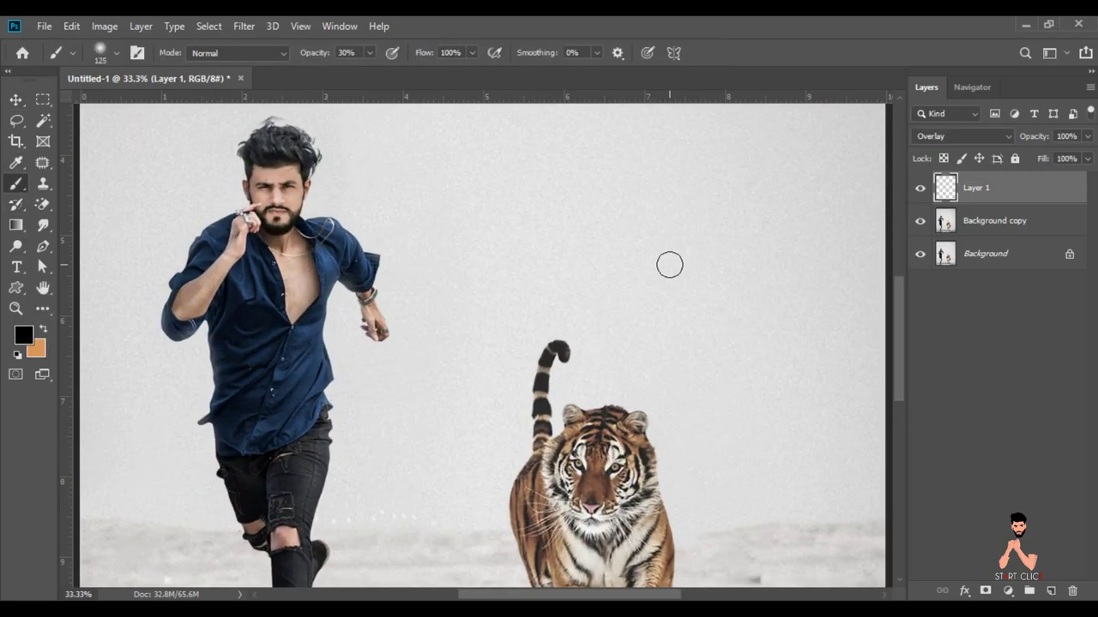
scroll(381, 337, "down", 3)
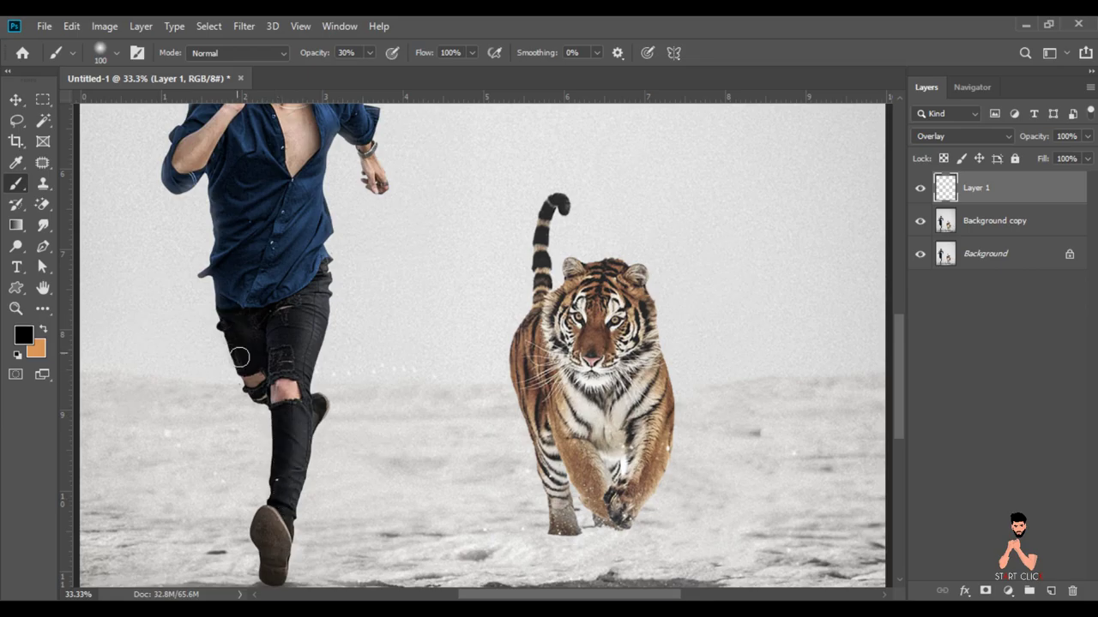
key("ctrl+plus")
key("ctrl+plus")
scroll(510, 334, "left", 2)
scroll(898, 408, "left", 3)
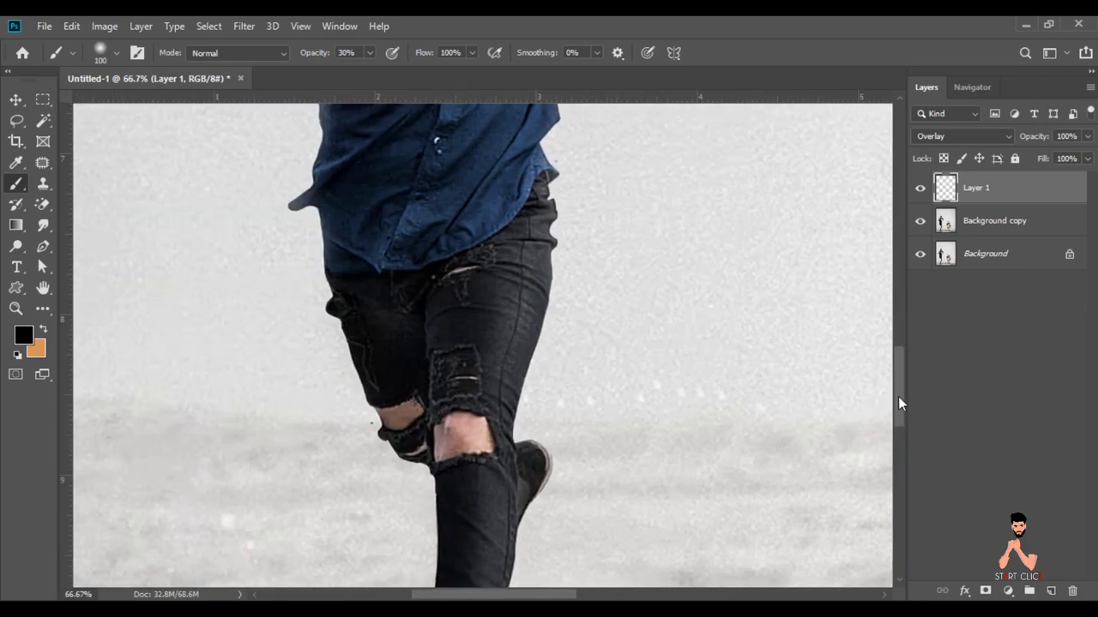
scroll(624, 248, "up", 4)
left_click_drag(536, 275, 541, 371)
scroll(476, 529, "down", 2)
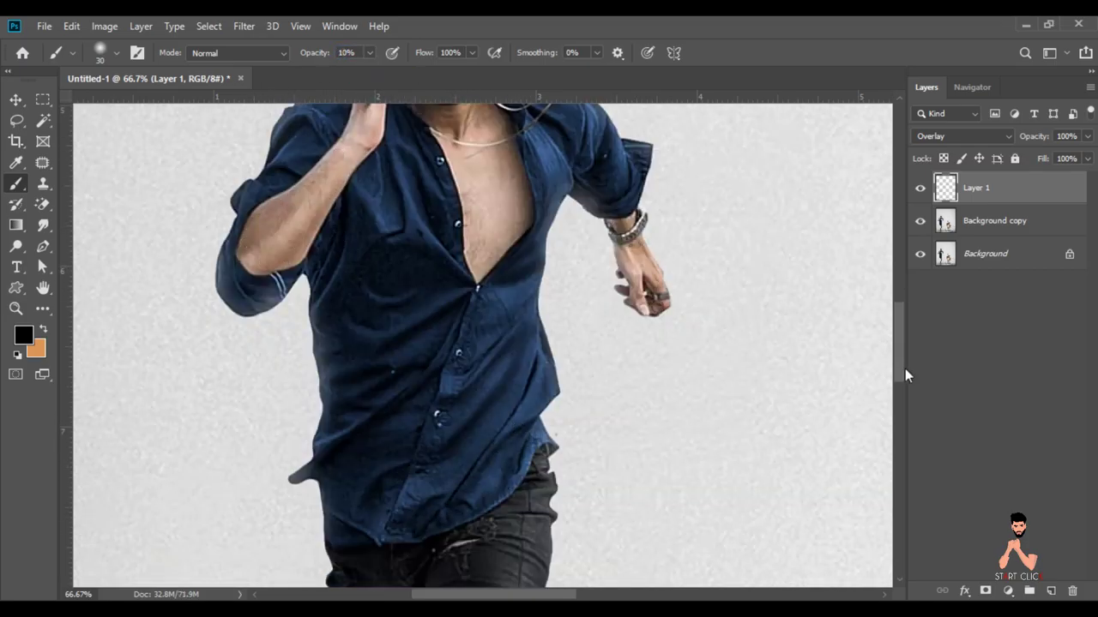
scroll(455, 220, "up", 3)
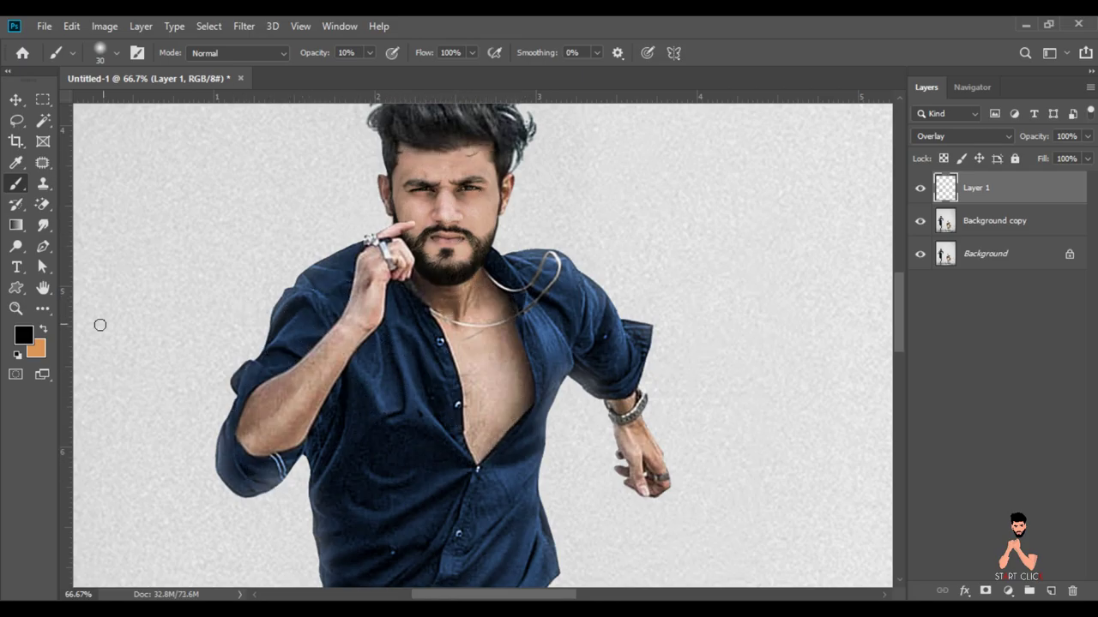
left_click(26, 334)
Switch the foreground colour to white and dodge highlights over the shirt and jeans
left_click(280, 246)
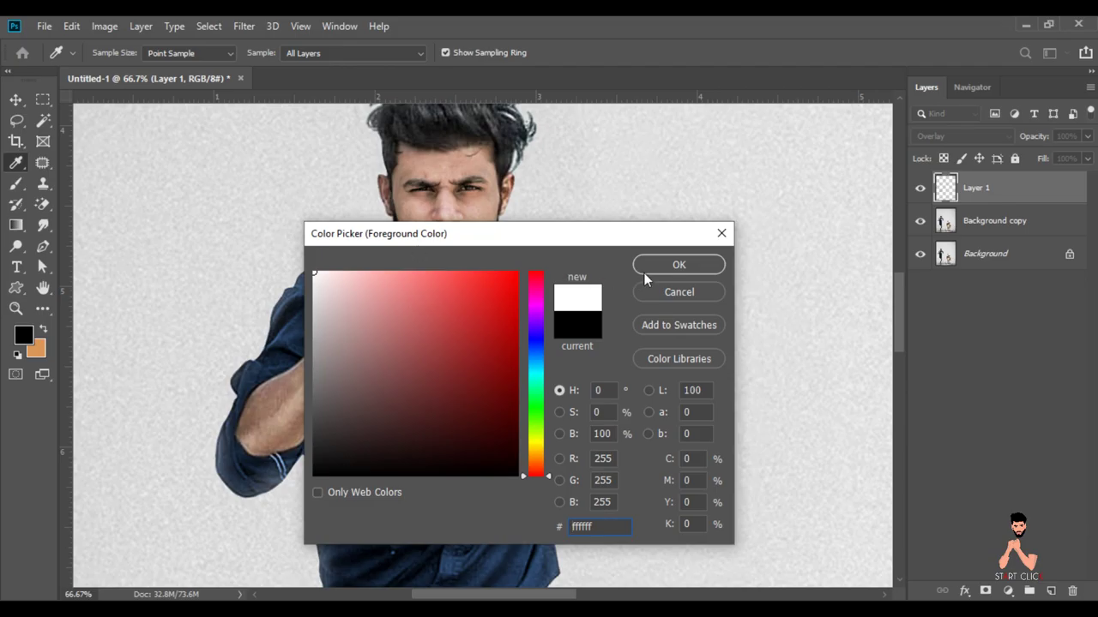
left_click(644, 272)
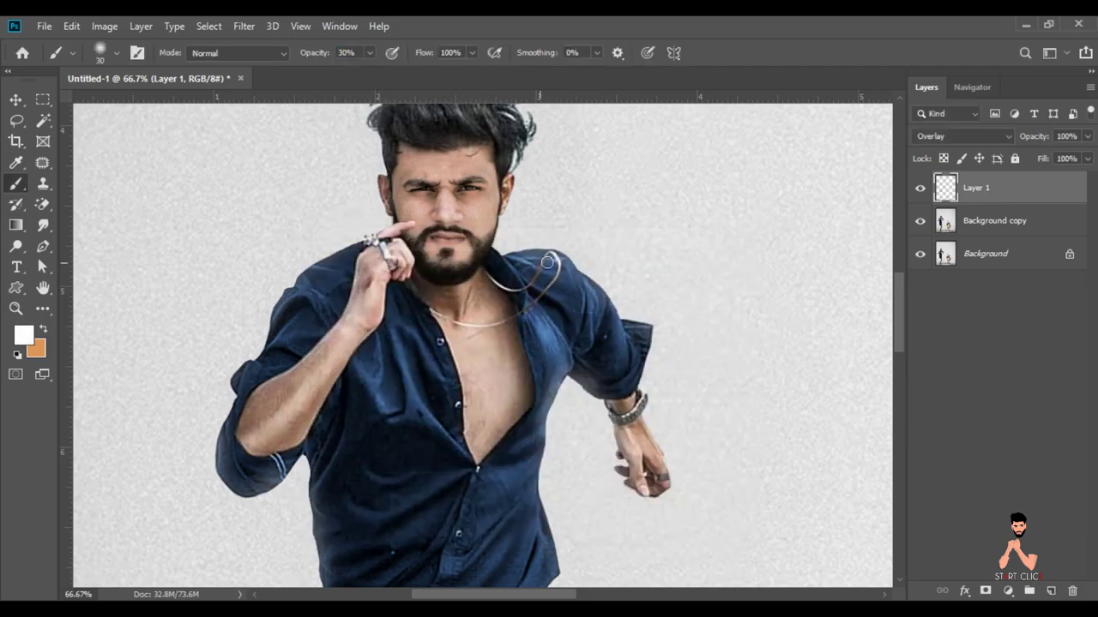
scroll(531, 352, "down", 3)
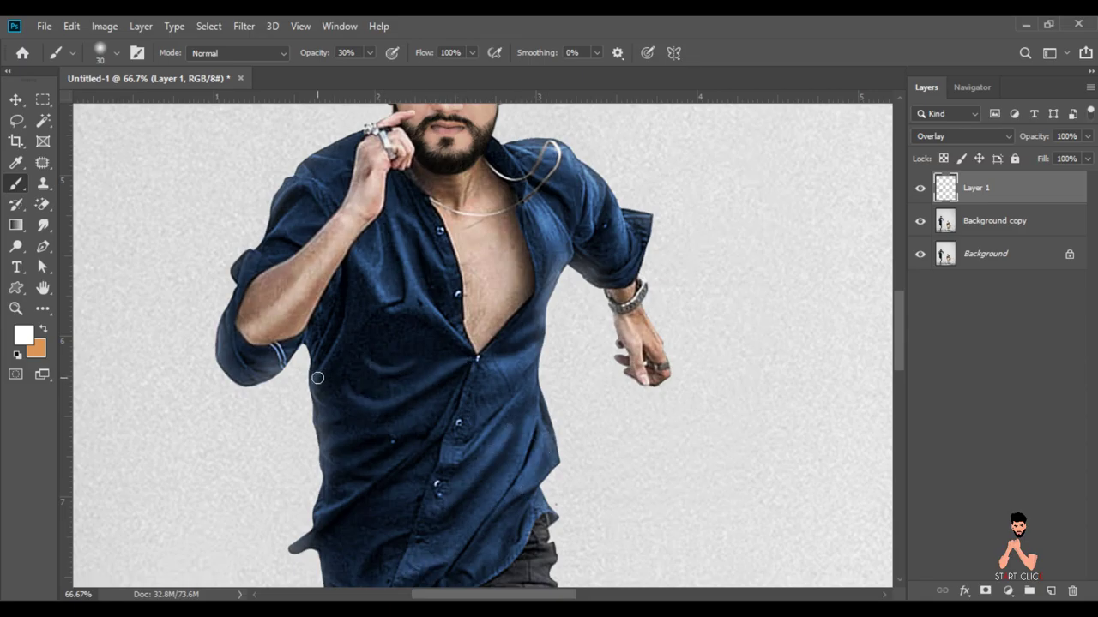
scroll(462, 392, "down", 4)
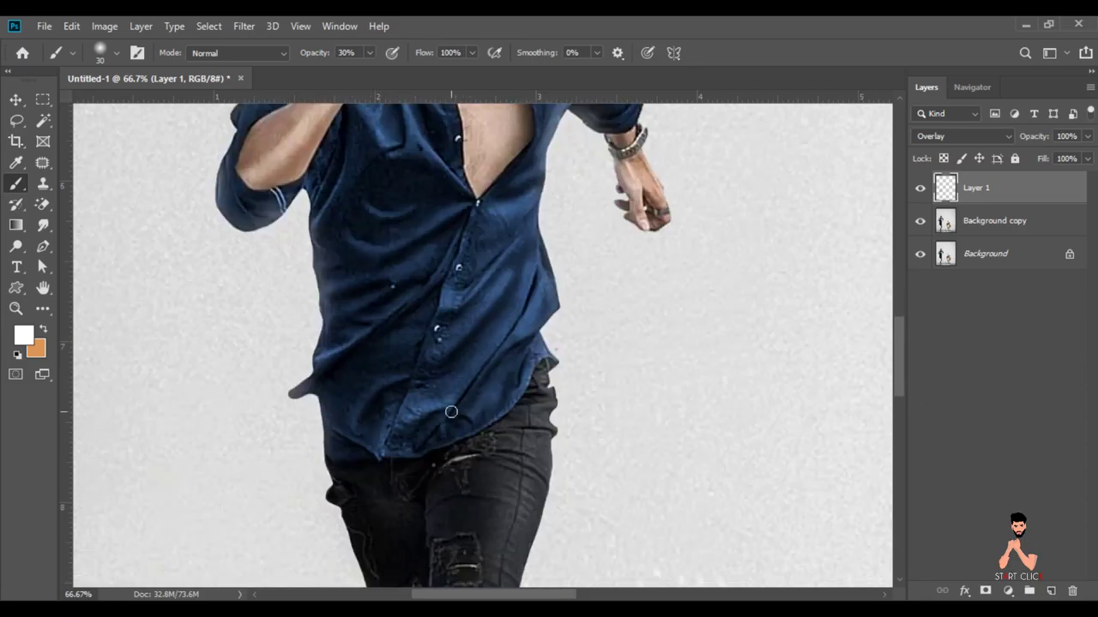
scroll(451, 403, "down", 6)
key("ctrl+minus")
Enlarge the brush and adjust its size and hardness while zooming in on the tiger
key("]")
key("]")
key("]")
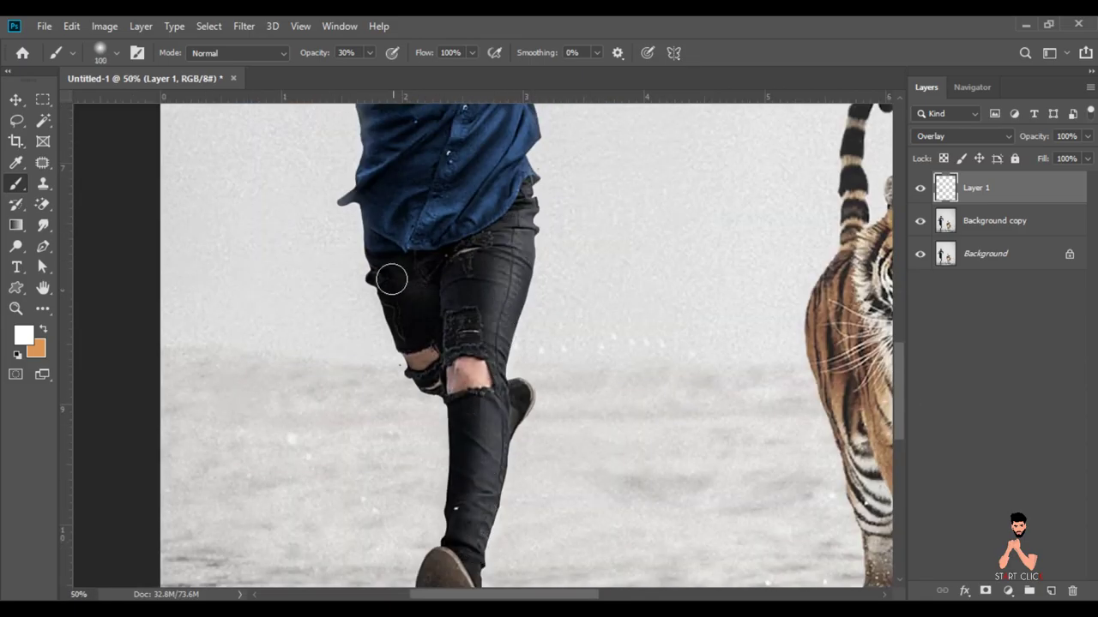
key("ctrl+minus")
key("ctrl+minus")
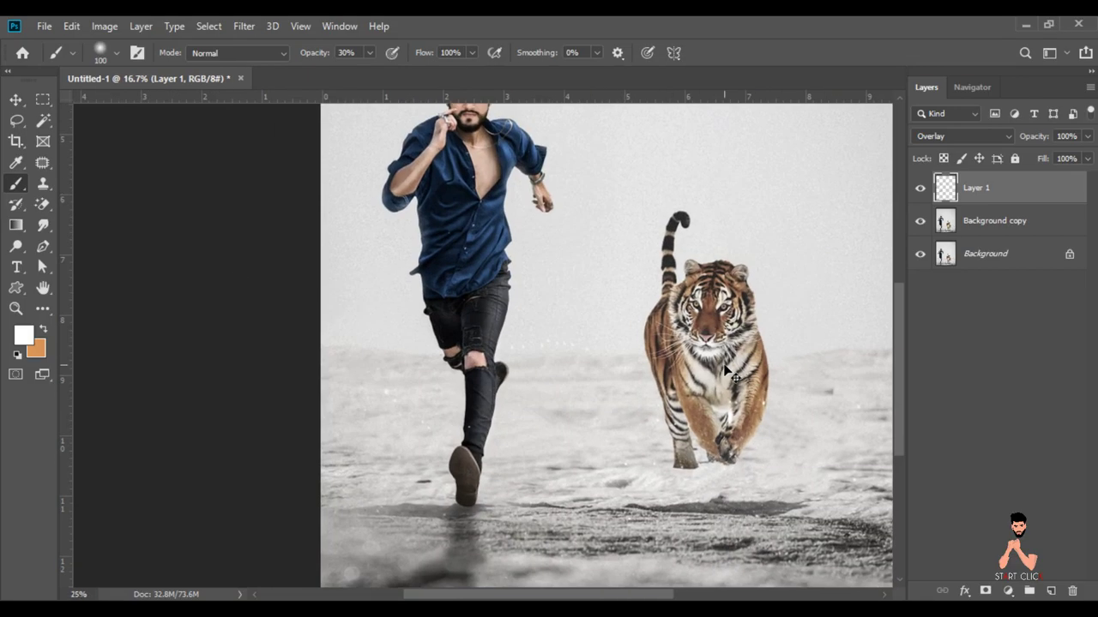
key("ctrl+plus")
key("ctrl+plus")
key("ctrl+plus")
scroll(480, 343, "right", 5)
right_click(682, 341)
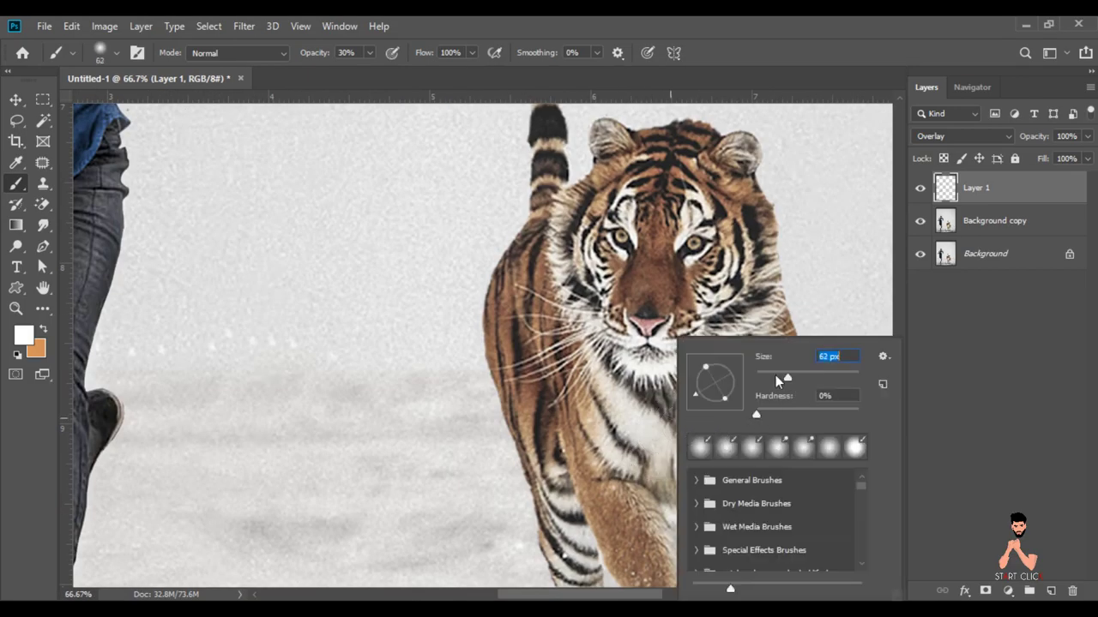
key("Return")
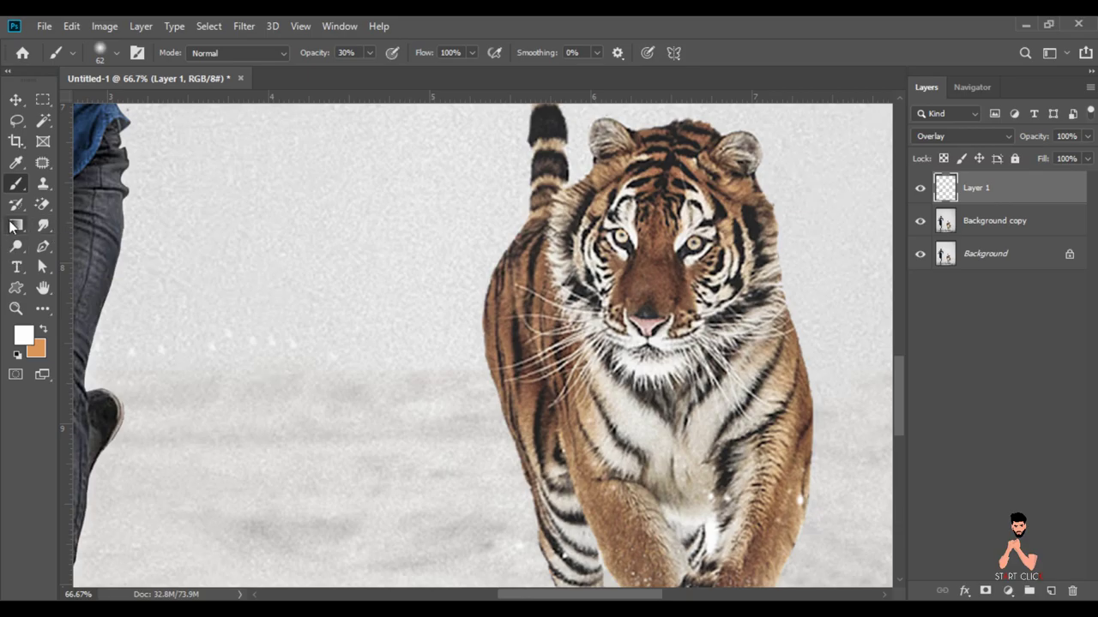
left_click(19, 341)
Paint black on the Overlay layer to darken the tiger's muzzle, cheeks and flank
left_click(449, 475)
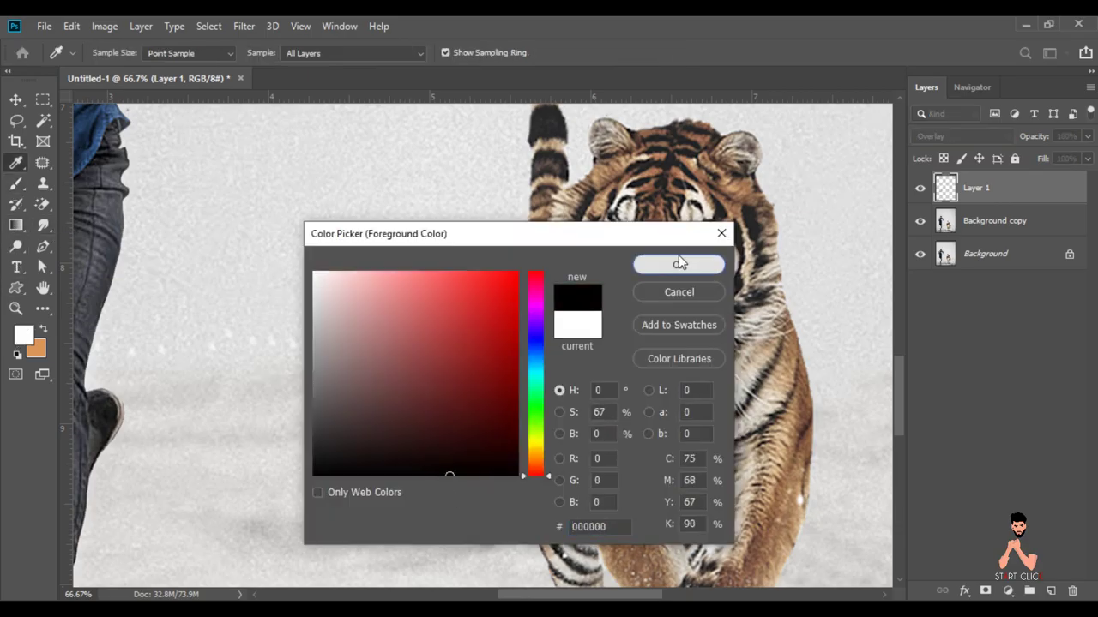
left_click(679, 263)
mouse_move(660, 321)
left_mouse_down()
mouse_move(669, 386)
mouse_move(703, 205)
mouse_move(566, 258)
mouse_move(553, 483)
left_mouse_up()
scroll(552, 483, "down", 4)
mouse_move(566, 429)
left_mouse_down()
mouse_move(652, 326)
mouse_move(763, 377)
mouse_move(792, 244)
mouse_move(686, 395)
mouse_move(703, 497)
left_mouse_up()
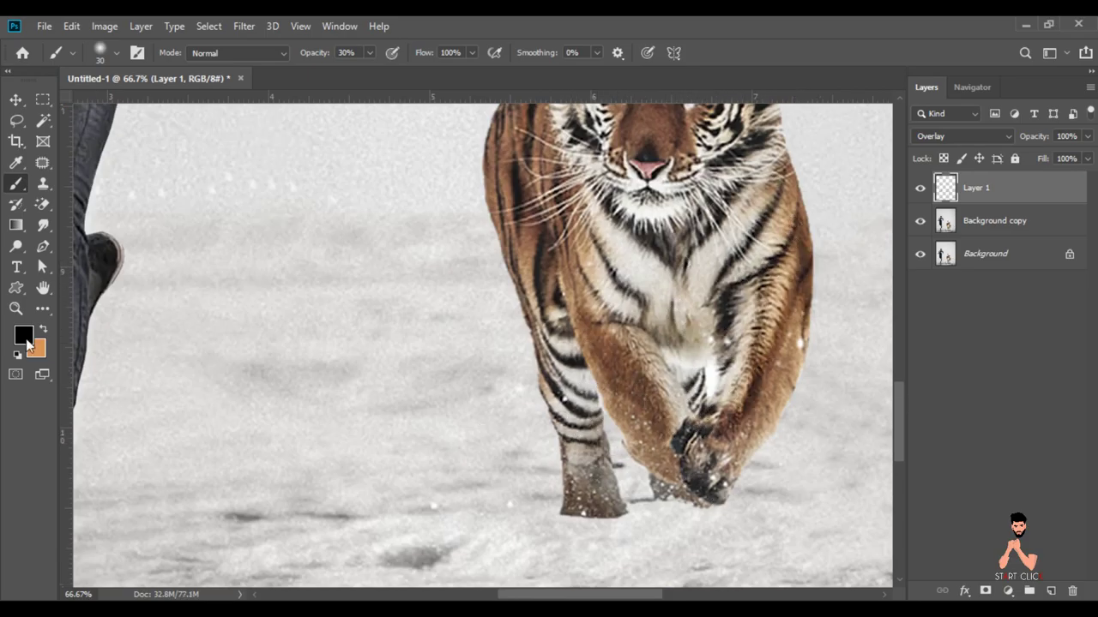
Switch the foreground colour to white and brighten the tiger's flank, legs and chest
left_click(23, 335)
left_click(679, 265)
left_click_drag(729, 249, 772, 446)
mouse_move(626, 464)
left_mouse_down()
mouse_move(572, 374)
mouse_move(613, 497)
left_mouse_up()
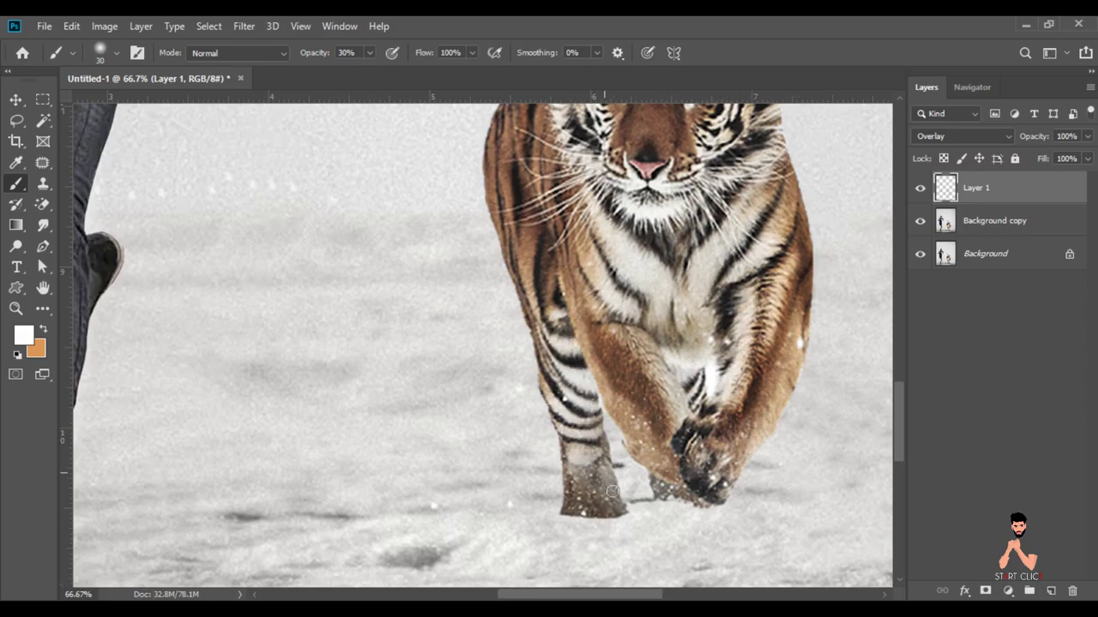
left_click_drag(600, 206, 668, 318)
mouse_move(703, 198)
left_mouse_down()
mouse_move(651, 343)
mouse_move(686, 420)
left_mouse_up()
Brighten the bridge of the tiger's nose, face, ears and tail with white
scroll(652, 258, "up", 4)
left_click_drag(652, 257, 677, 366)
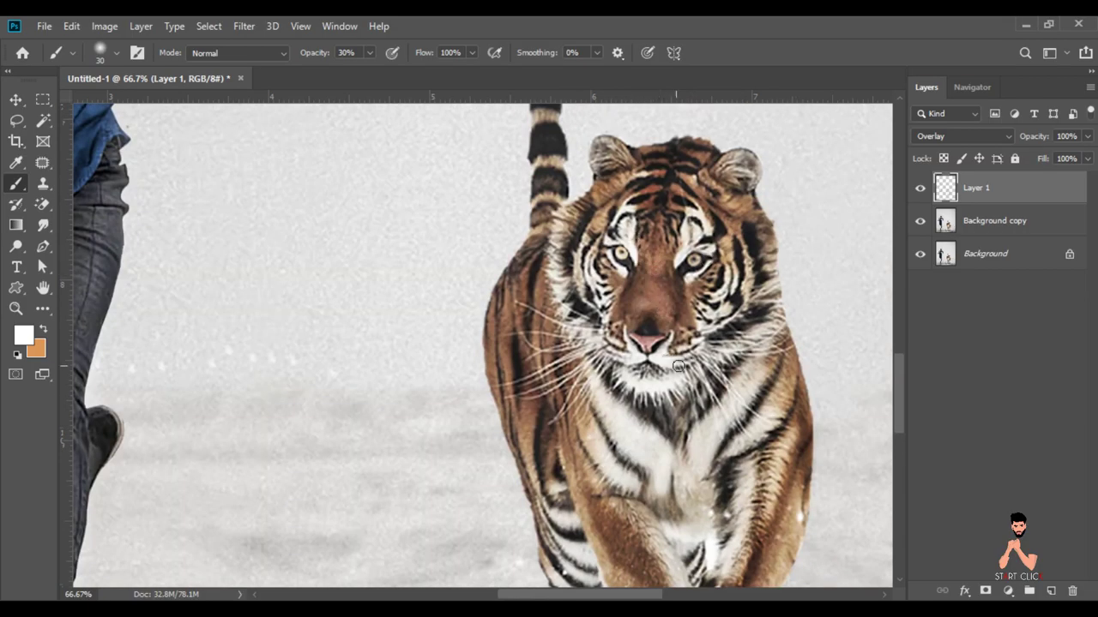
mouse_move(601, 163)
left_mouse_down()
mouse_move(743, 172)
mouse_move(767, 334)
left_mouse_up()
left_click_drag(591, 218, 558, 335)
scroll(591, 257, "up", 4)
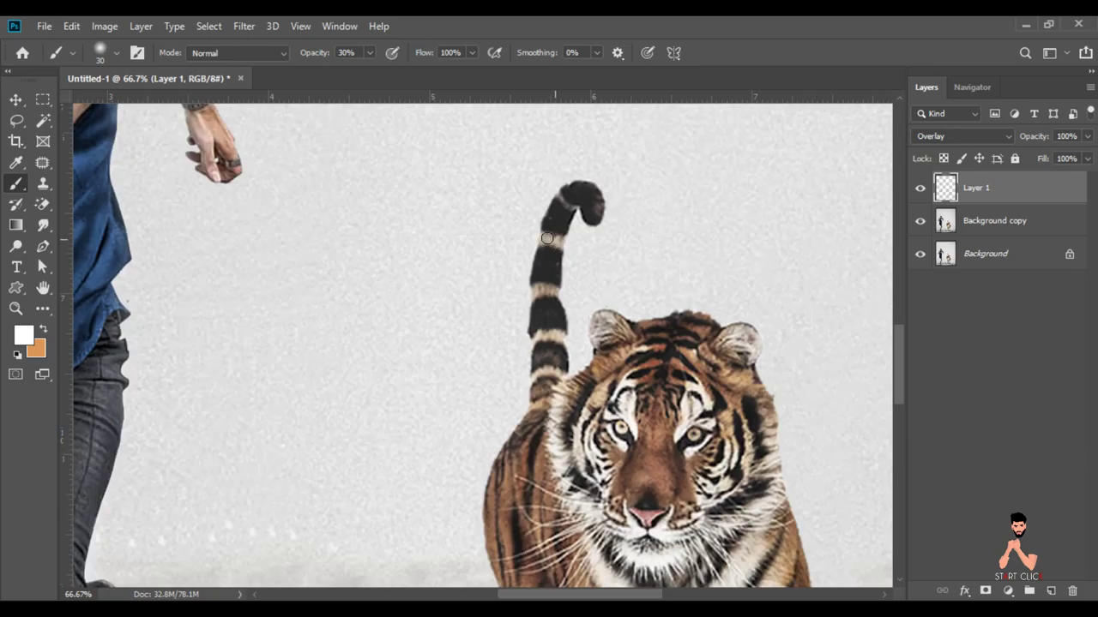
scroll(538, 294, "down", 1)
scroll(540, 294, "down", 3)
scroll(474, 253, "down", 1)
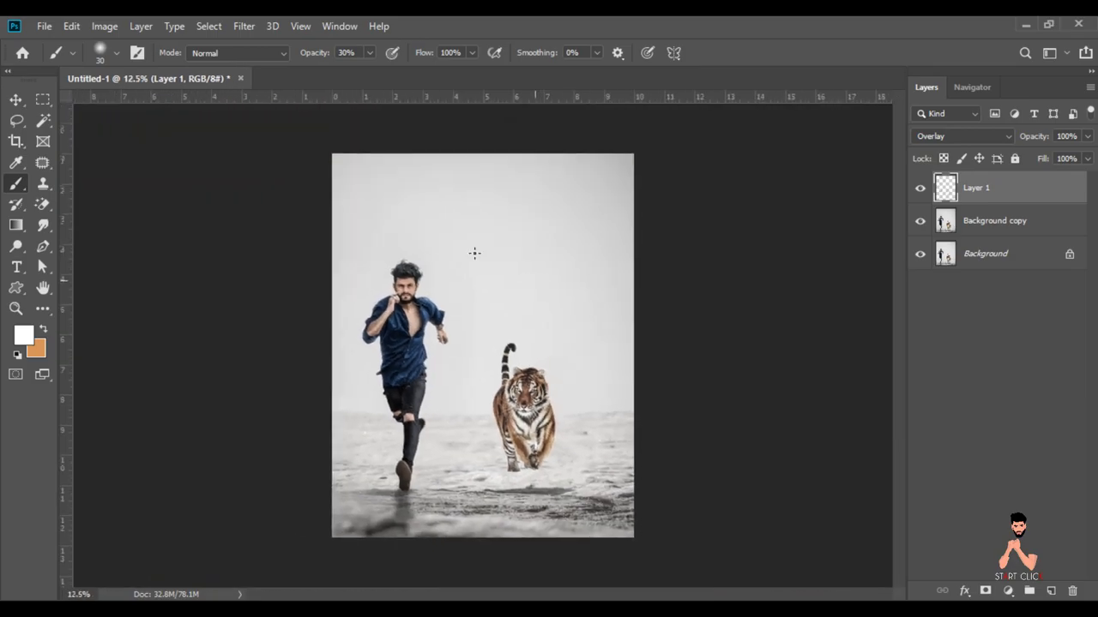
left_click(16, 100)
right_click(980, 193)
Merge Layer 1 down into Background copy and view the composite in Full Screen Mode
left_click(811, 488)
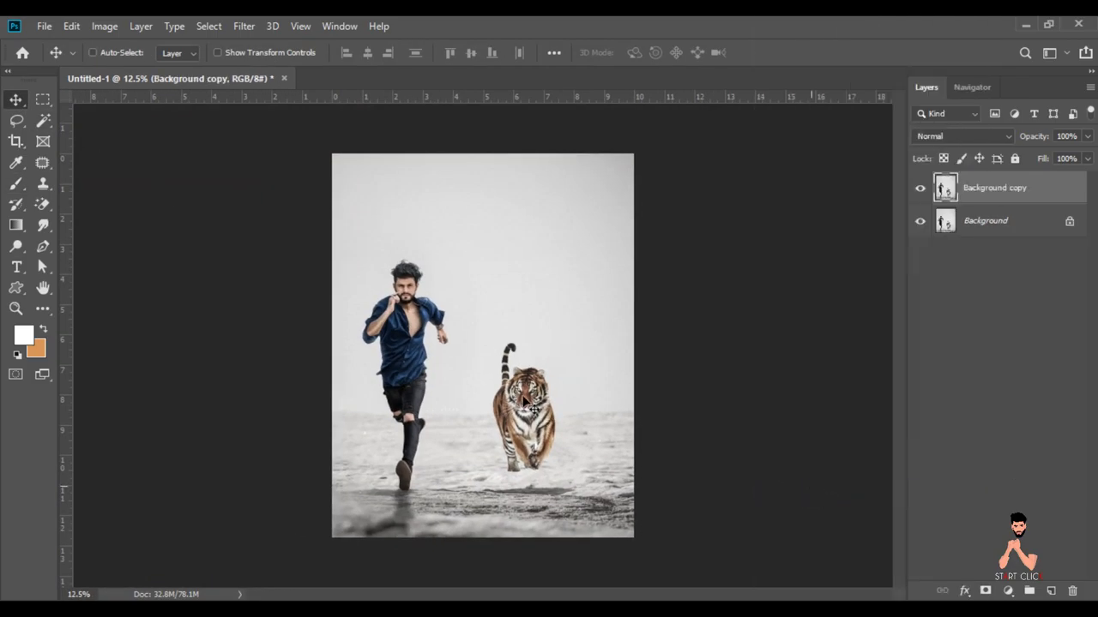
key("f")
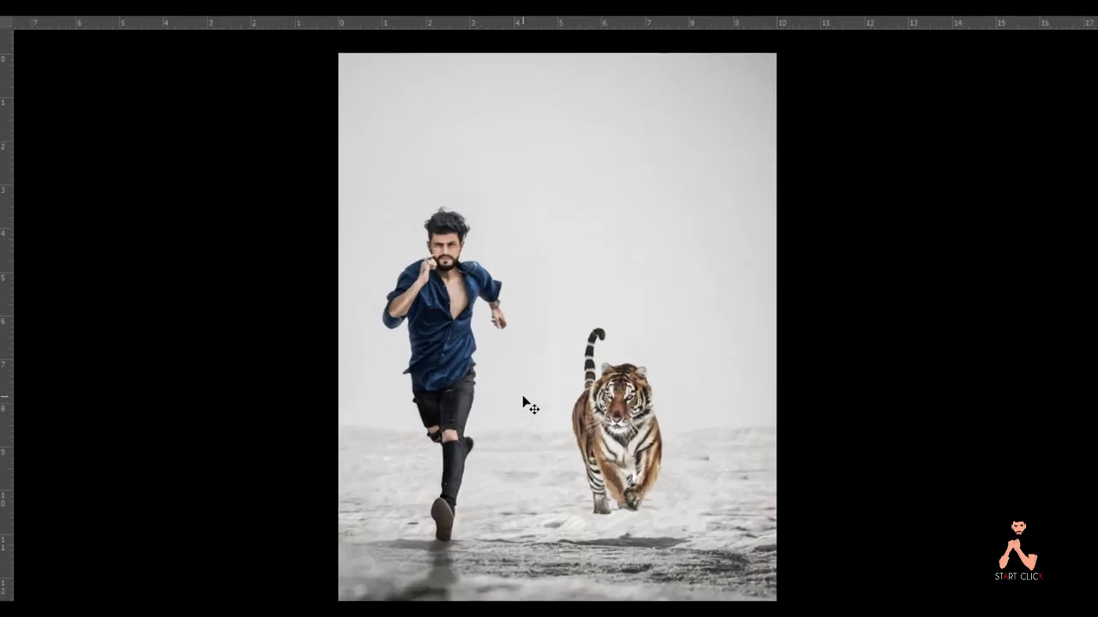